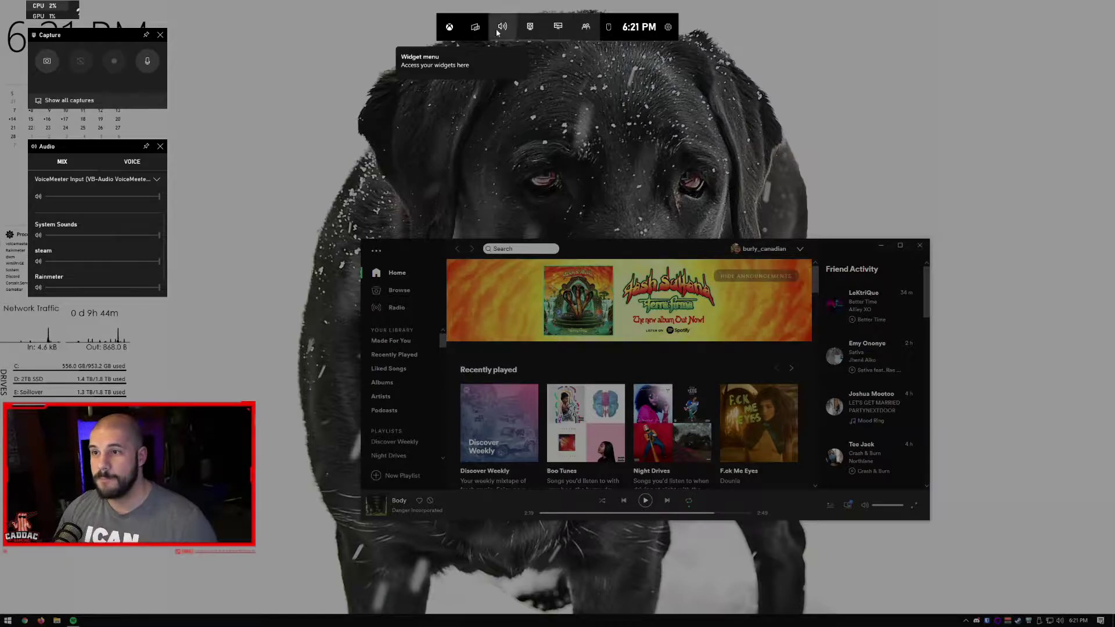
- Move the Audio widget clear of the Capture widget, lengthen it to list more applications, and close the Game Bar
drag(88, 149, 231, 138)
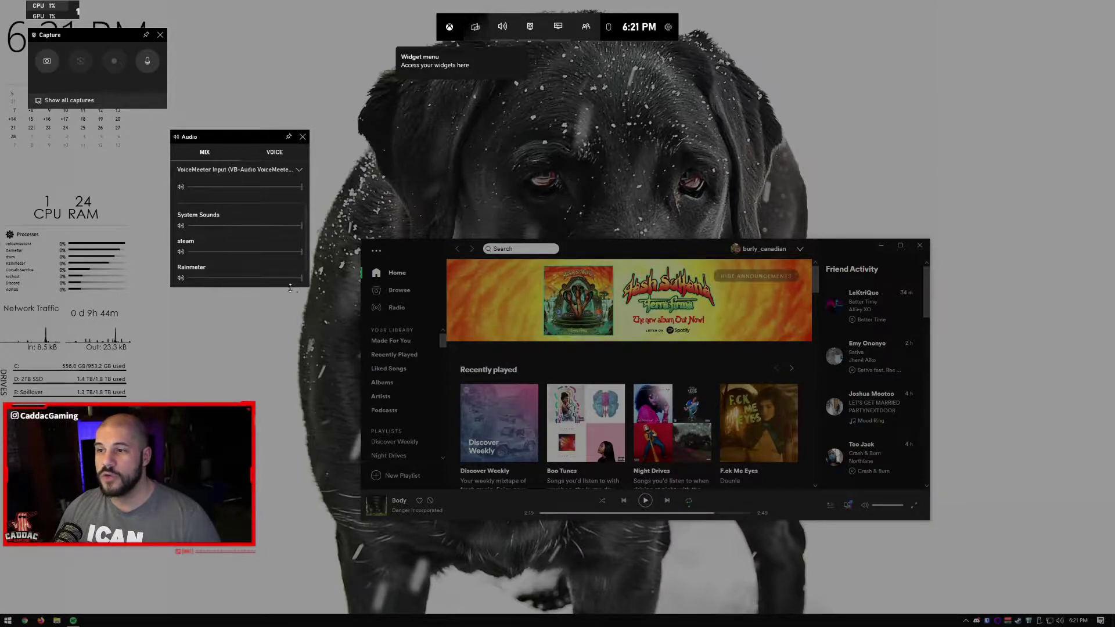
drag(273, 287, 273, 412)
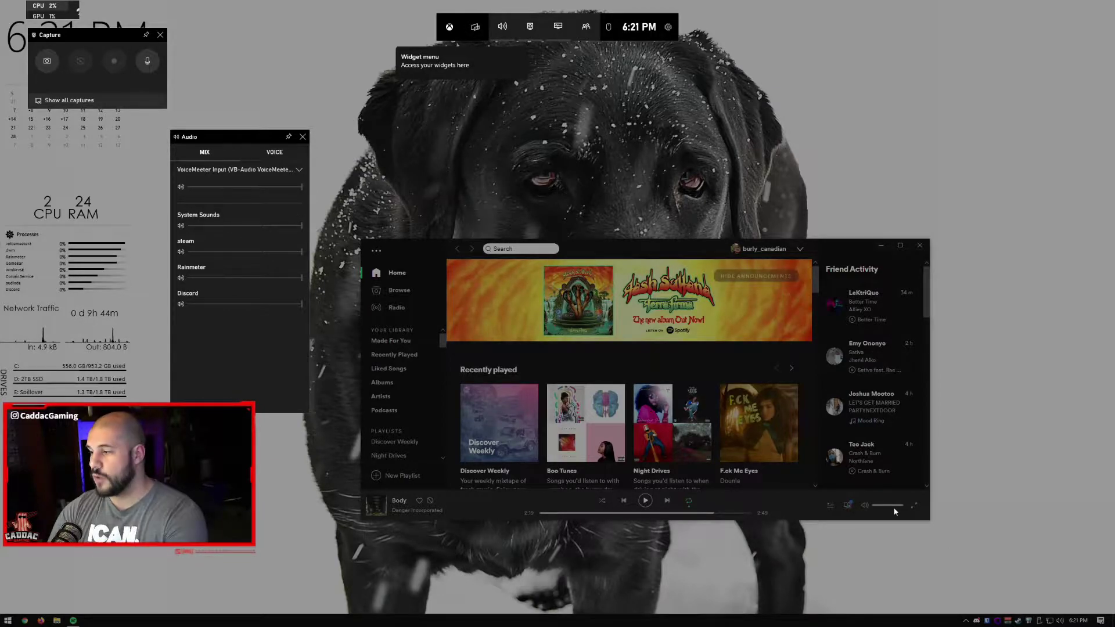
click(682, 149)
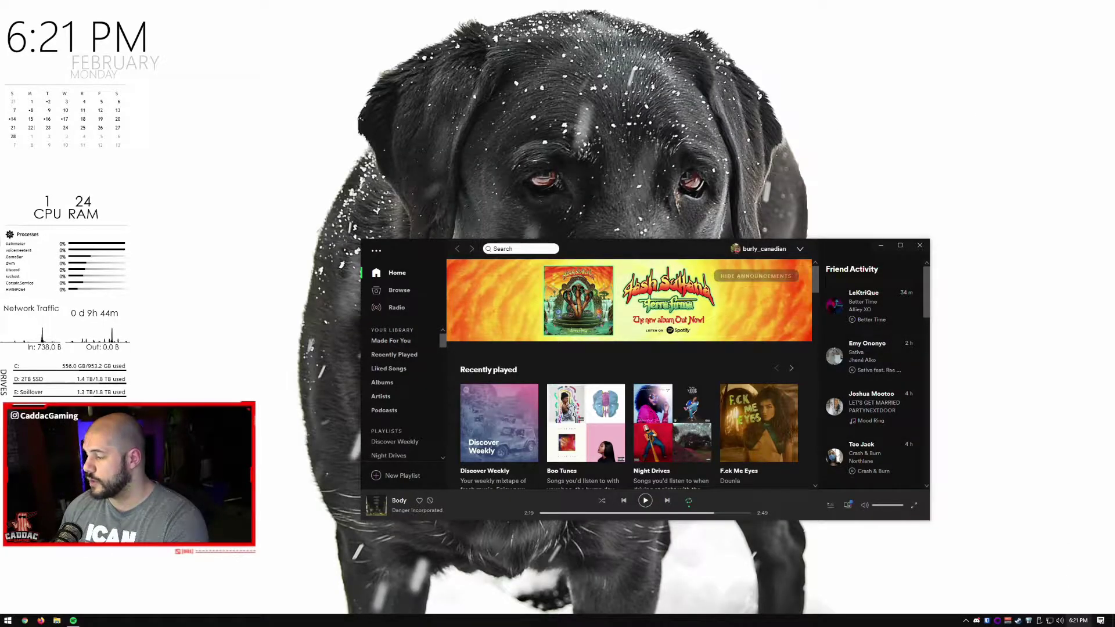
- Open the Windows Volume Mixer and look over its application sliders
right_click(1060, 620)
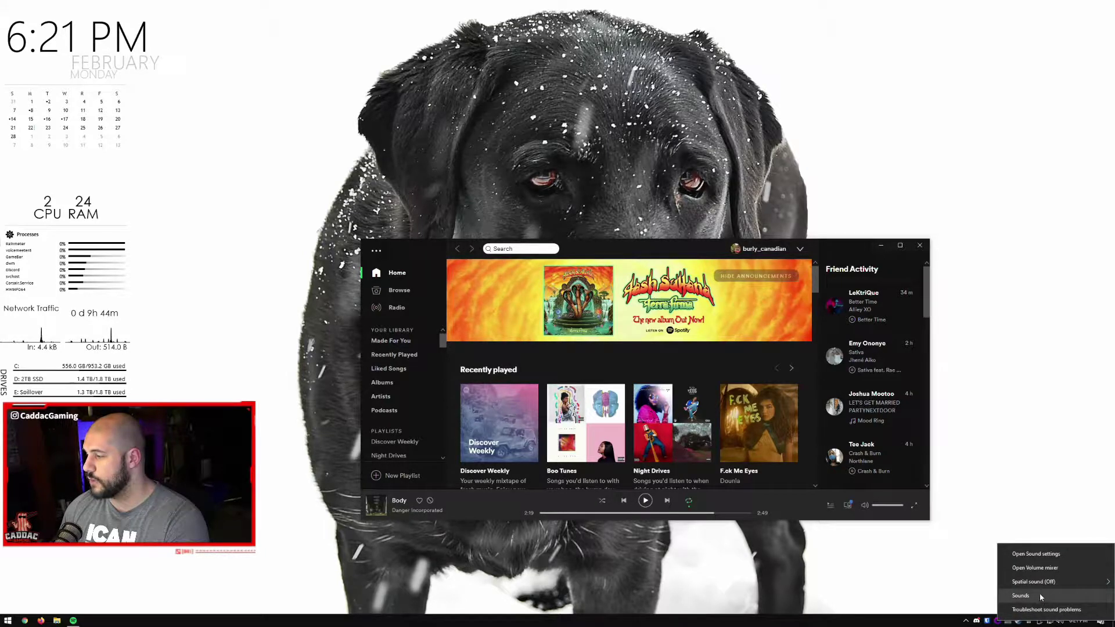
click(1043, 569)
mouse_move(999, 601)
mouse_down()
mouse_move(1022, 604)
mouse_move(982, 604)
mouse_up()
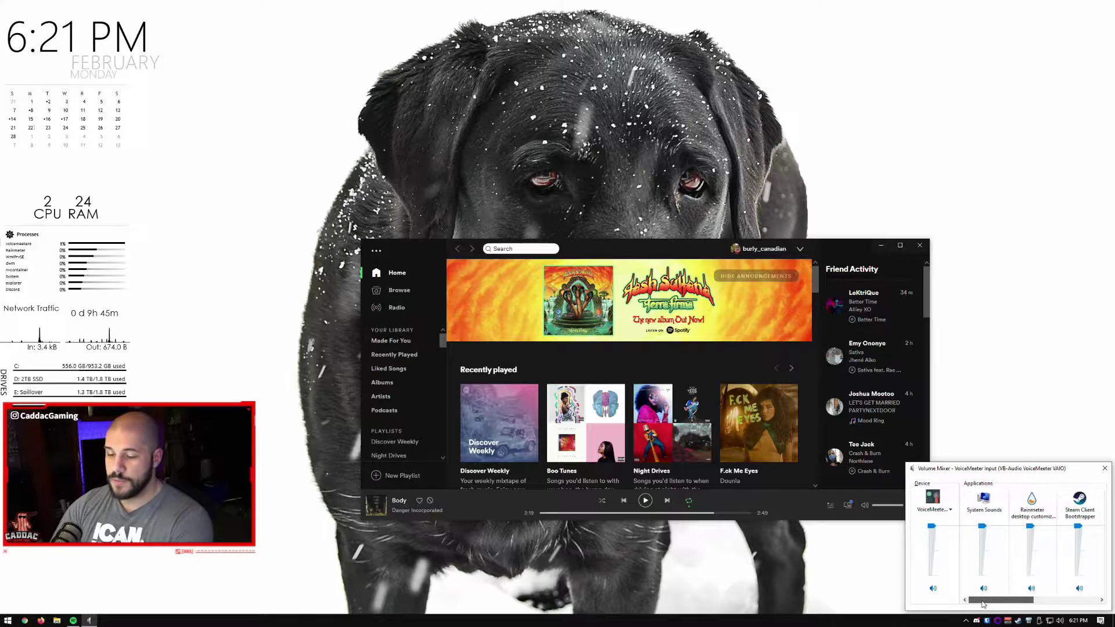
- Reopen the Game Bar, examine the Audio widget's output devices and voice input devices, and return to the mix view
key(super+g)
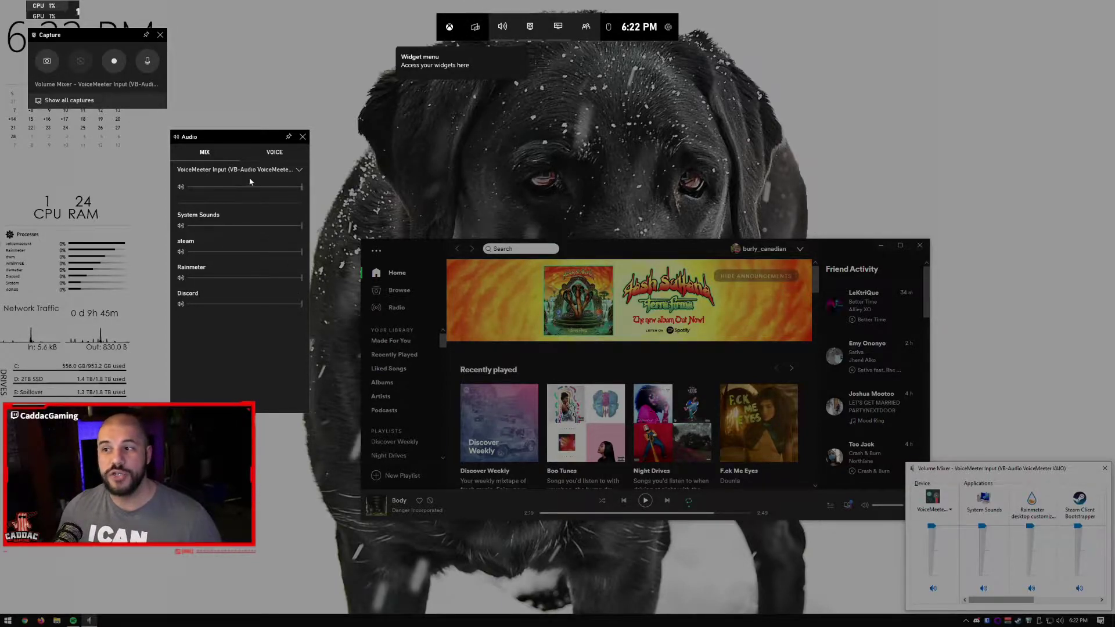
click(262, 171)
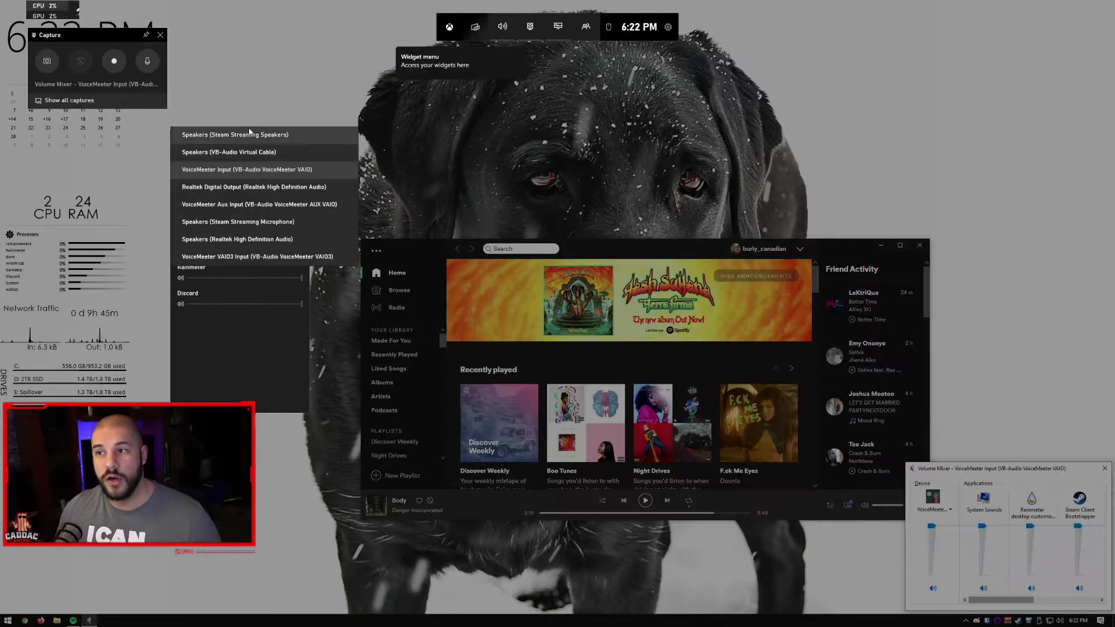
click(255, 204)
click(274, 152)
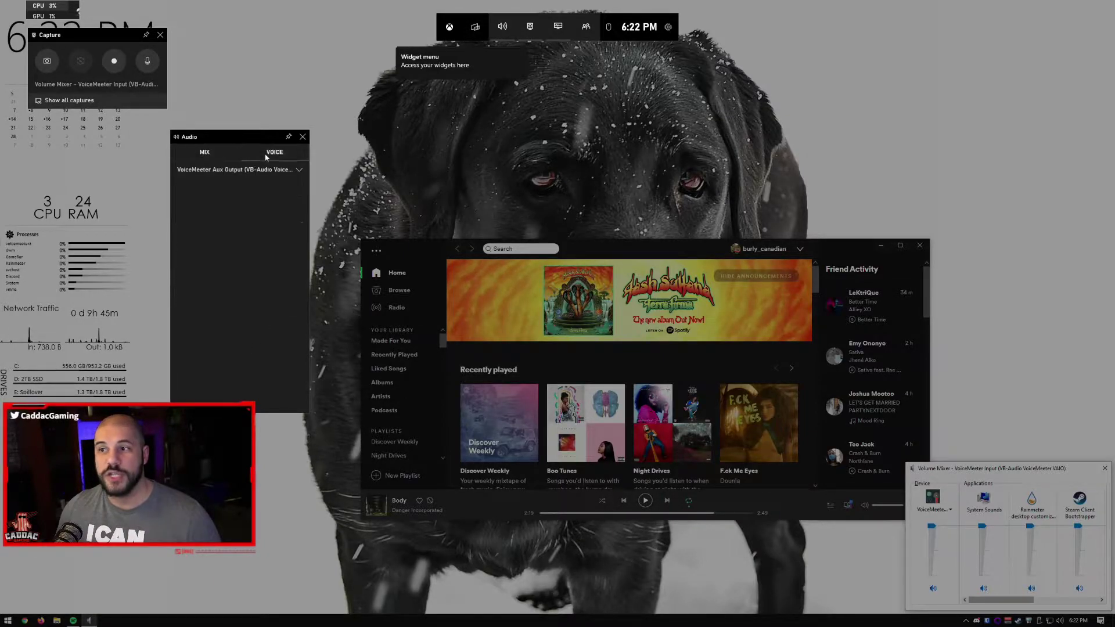
click(264, 175)
click(236, 298)
click(205, 151)
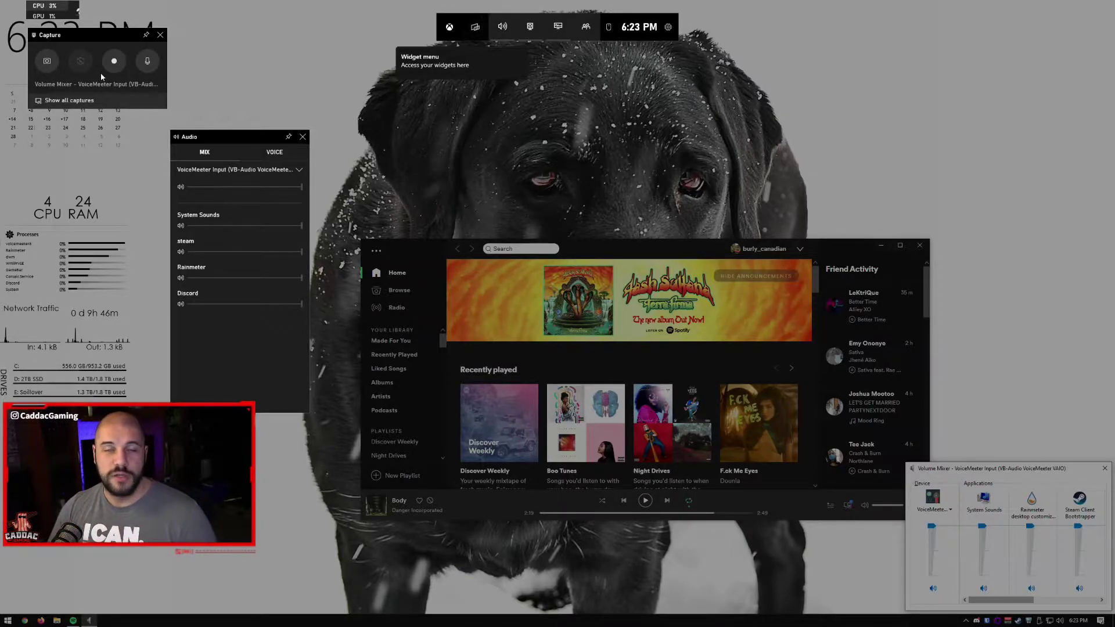
- Move the Capture widget down beside the Audio widget, and reduce the Performance widget to its metrics list without the graph
drag(92, 37, 78, 270)
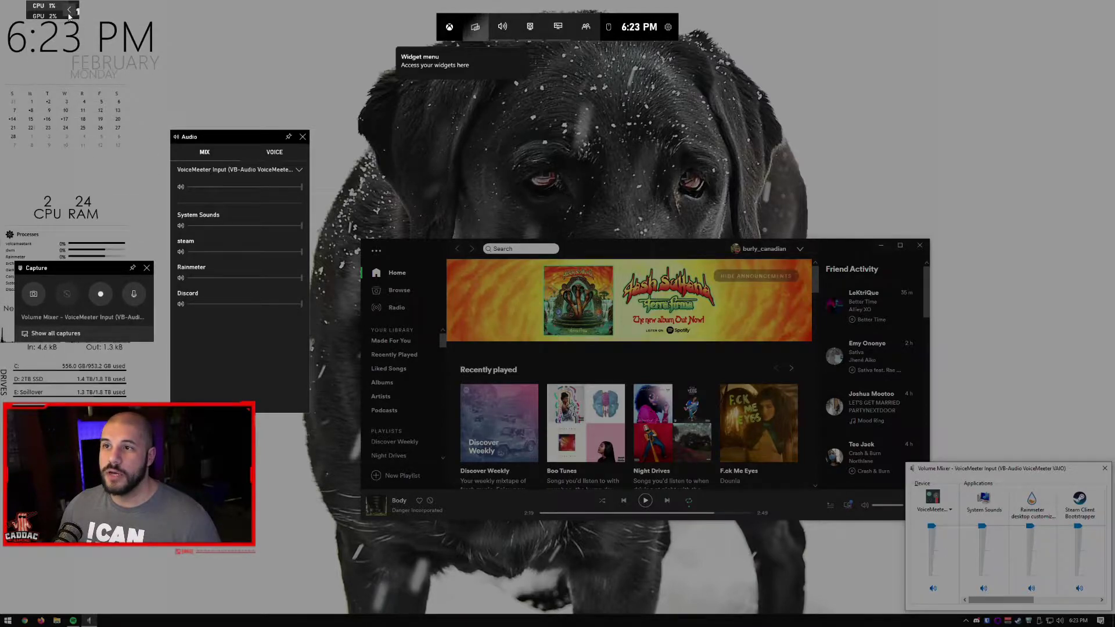
click(70, 51)
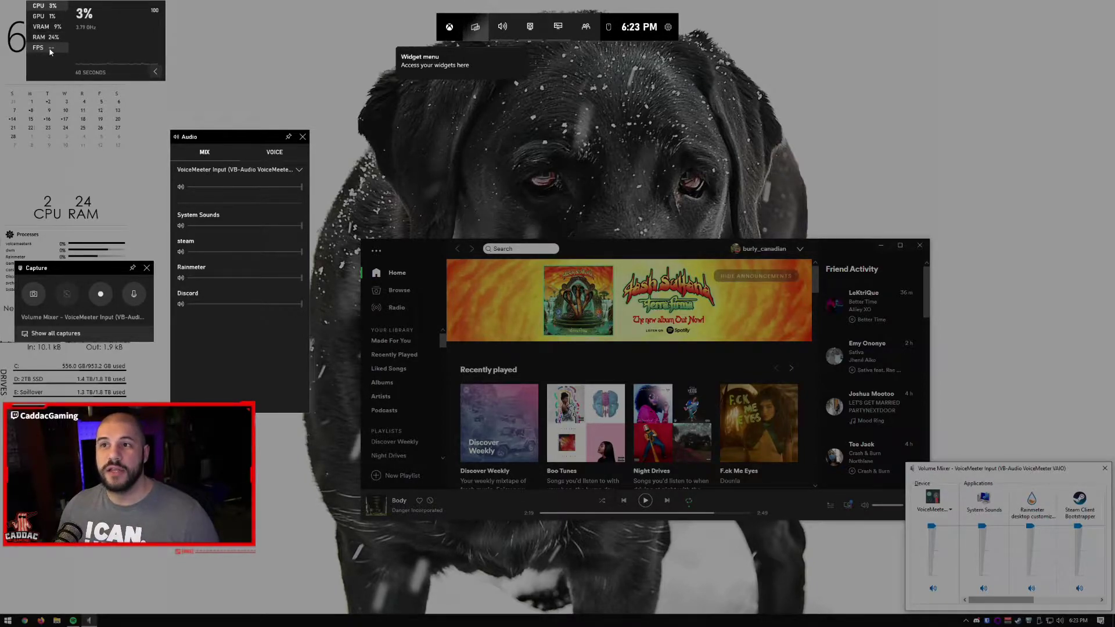
click(157, 72)
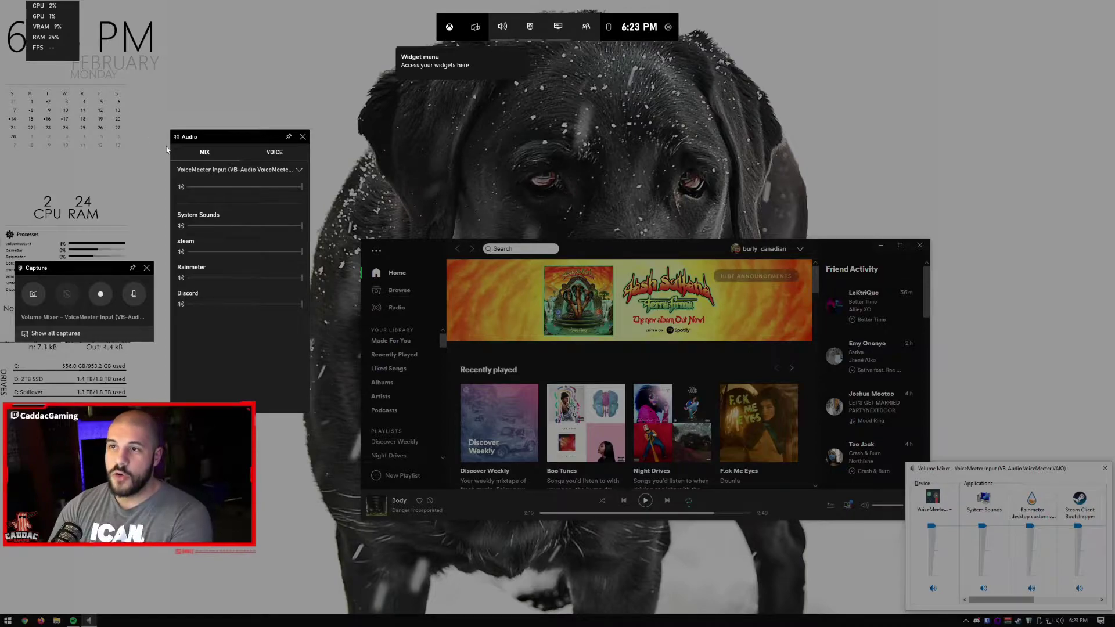
- Close the Game Bar to check the pinned Performance widget on the desktop, and reopen the overlay
click(981, 604)
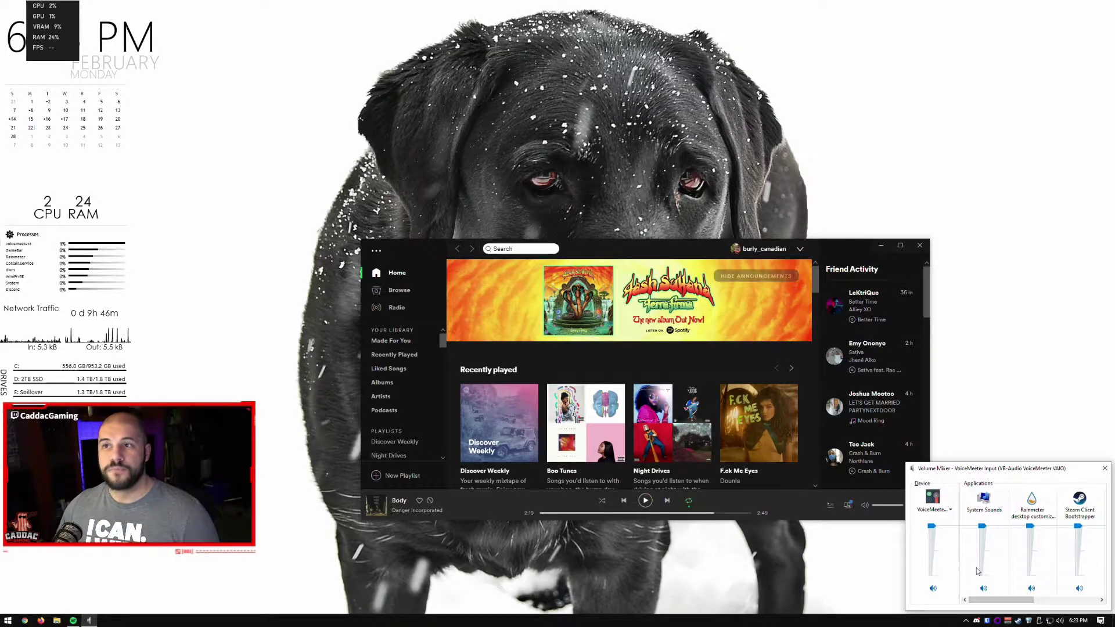
mouse_move(63, 32)
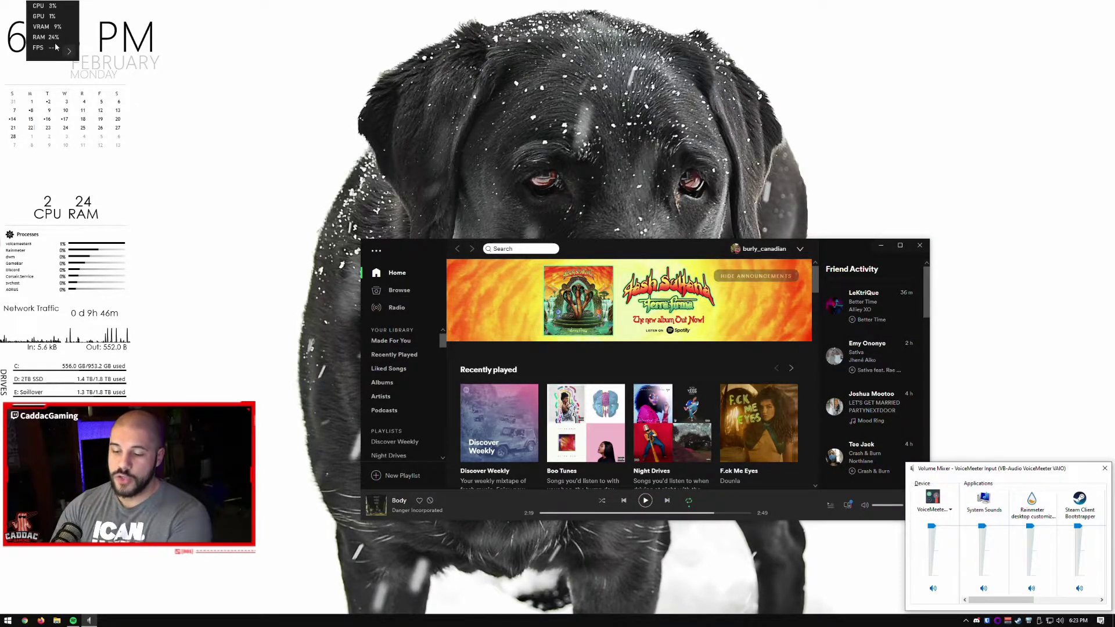
key(super+g)
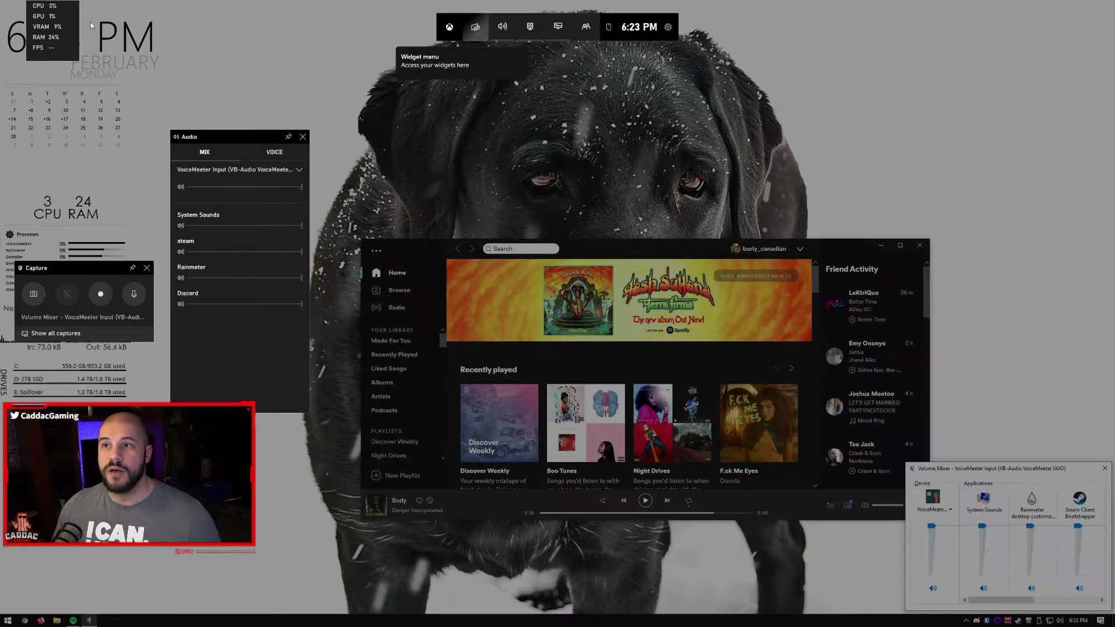
- Expand the Performance widget's graph area and view its FPS metric
click(69, 52)
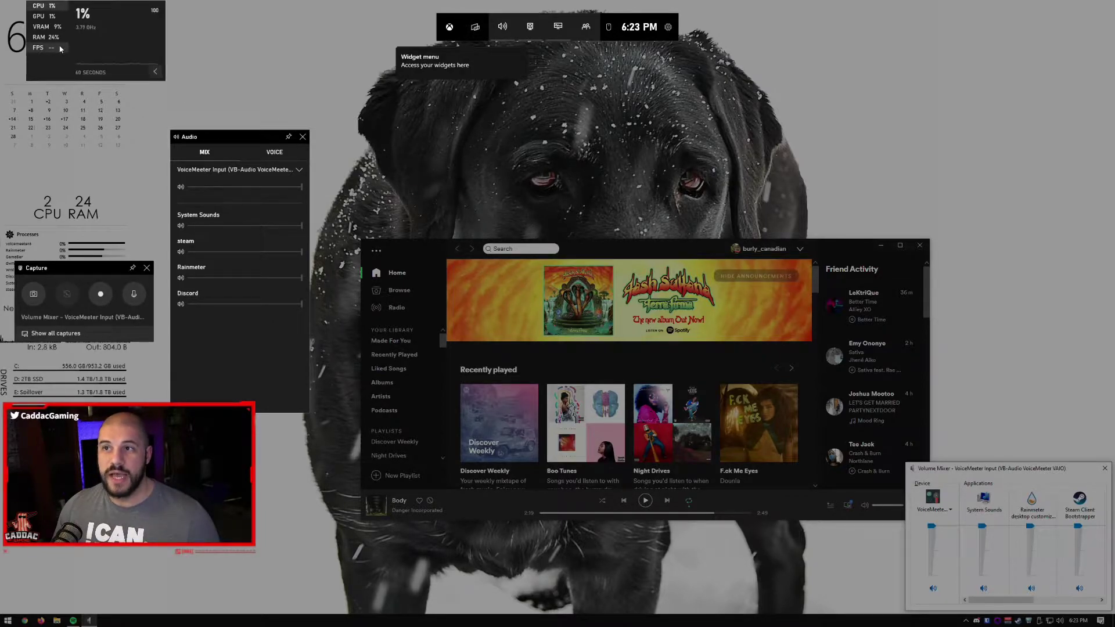
click(53, 50)
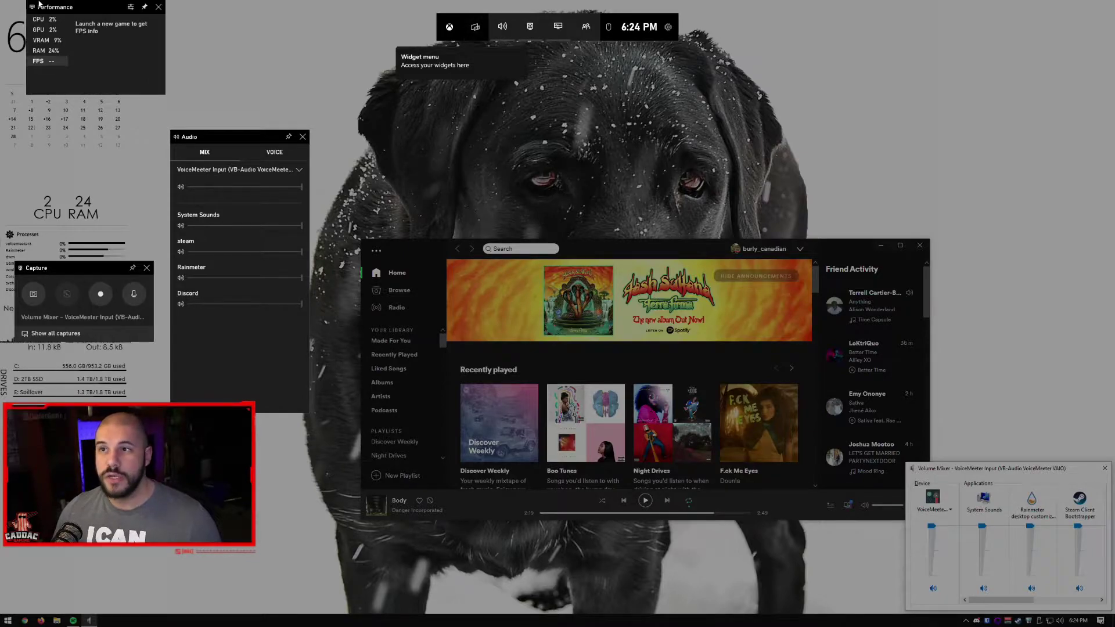
click(41, 47)
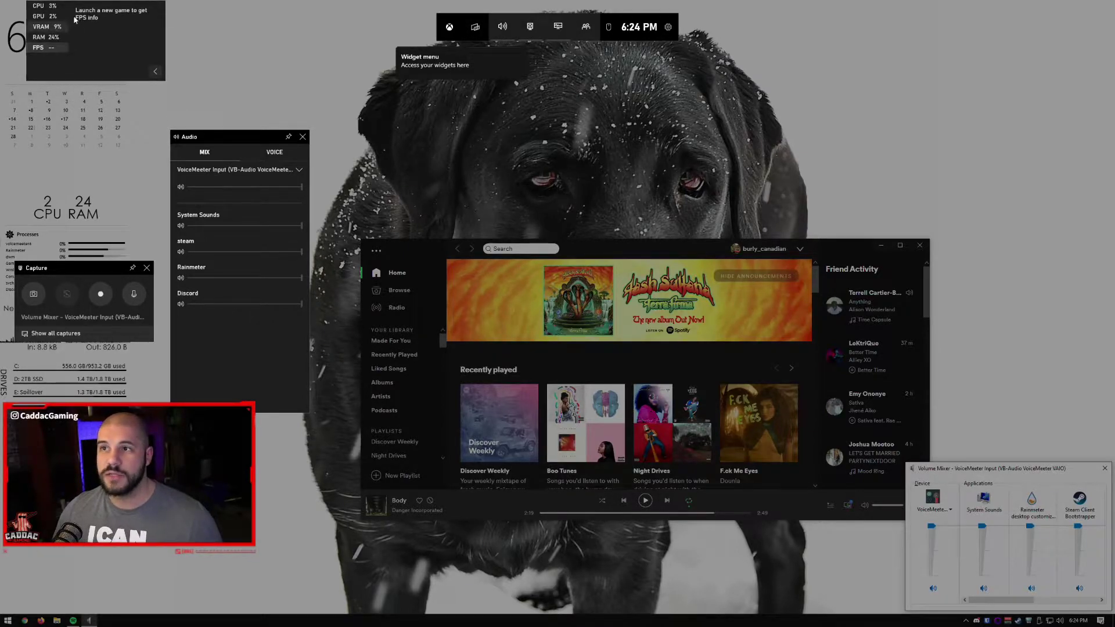
- Turn off the CPU, GPU, VRAM and RAM metrics in the performance options, leaving only FPS enabled
click(130, 9)
click(616, 365)
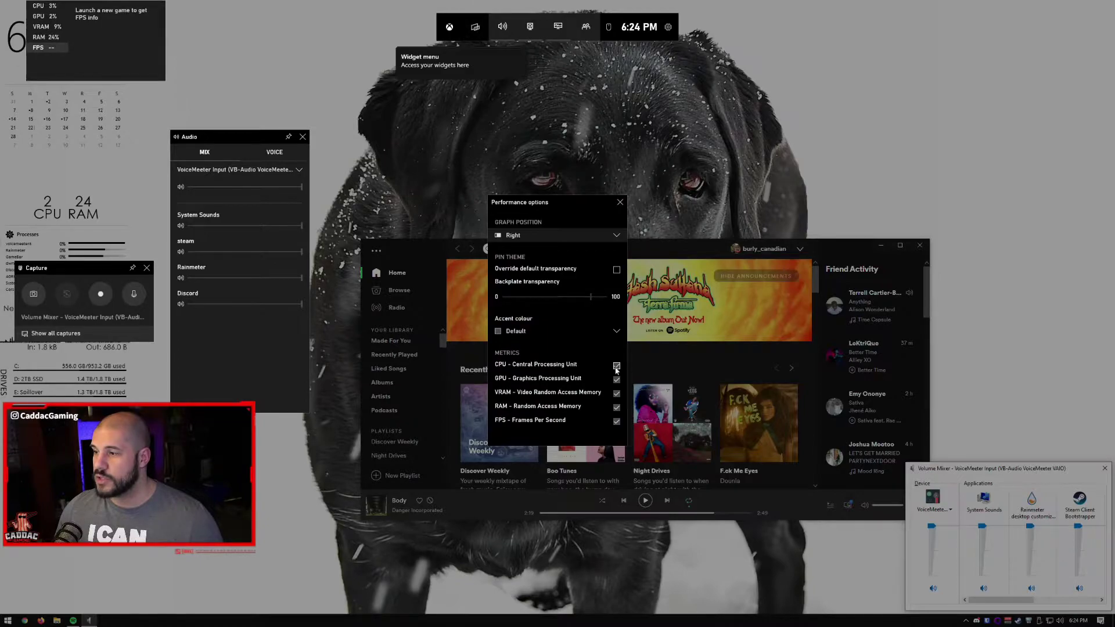
click(617, 380)
click(617, 394)
click(617, 407)
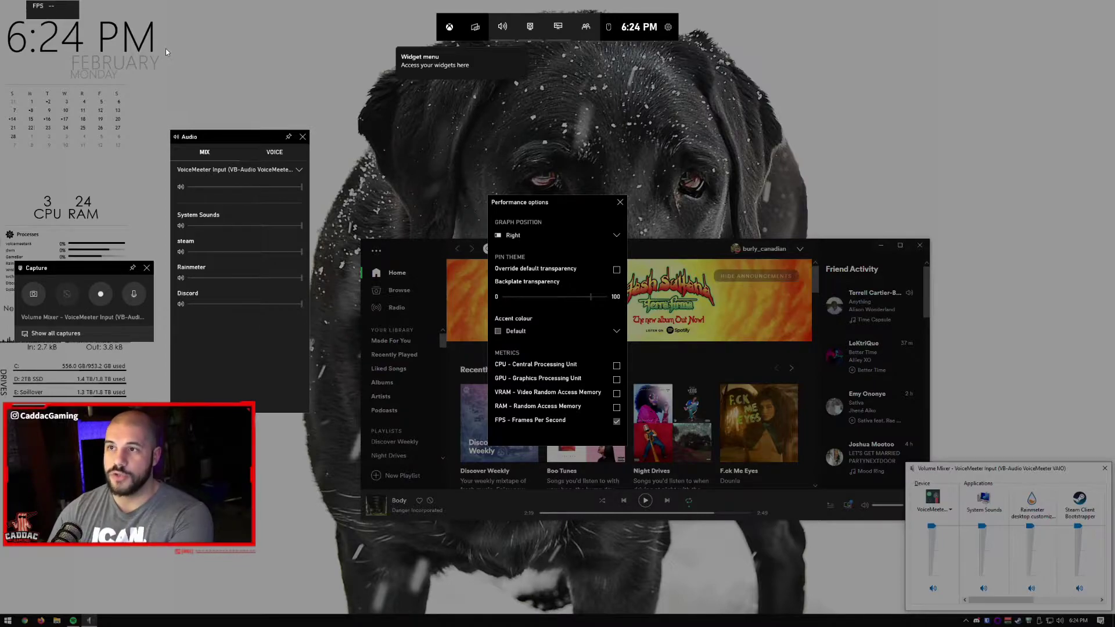
click(56, 46)
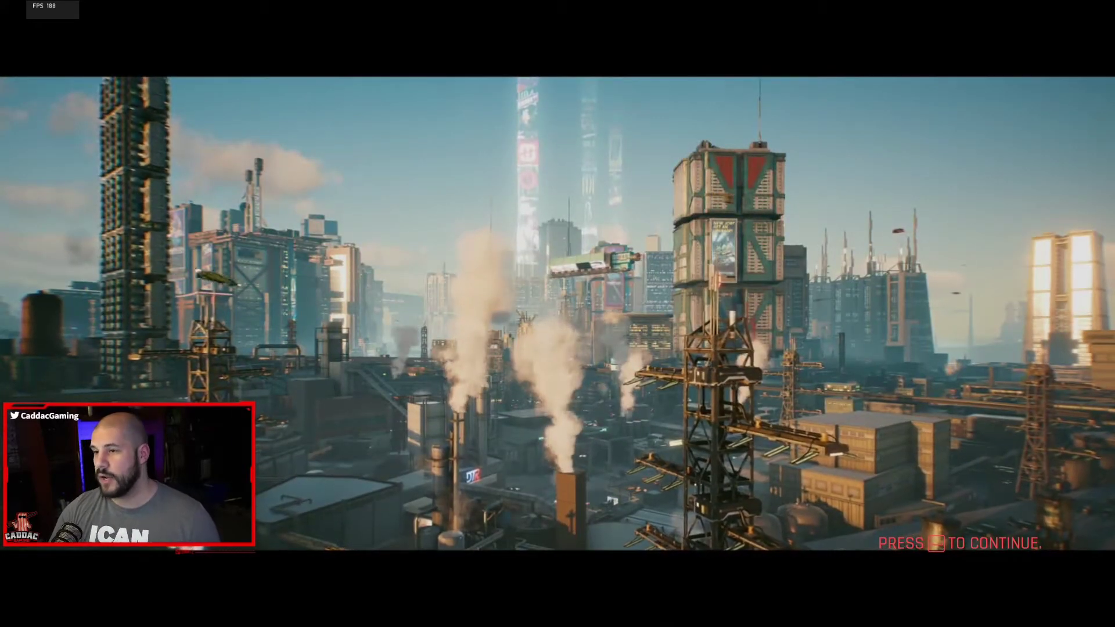
- In Cyberpunk 2077, skip the intro sequences to reach the main menu
key(space)
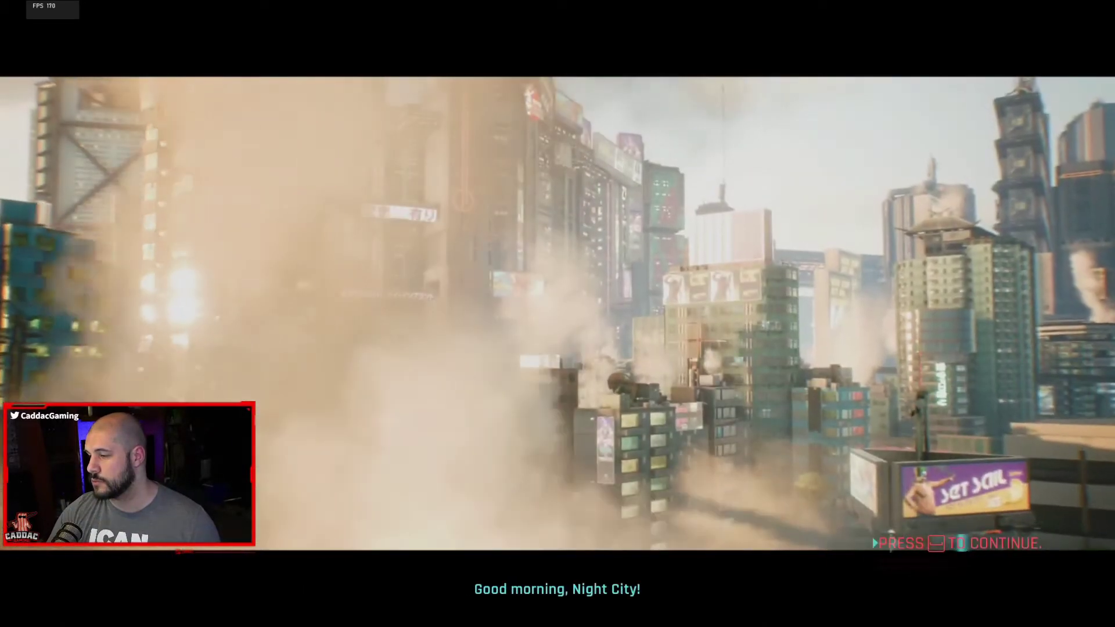
key(space)
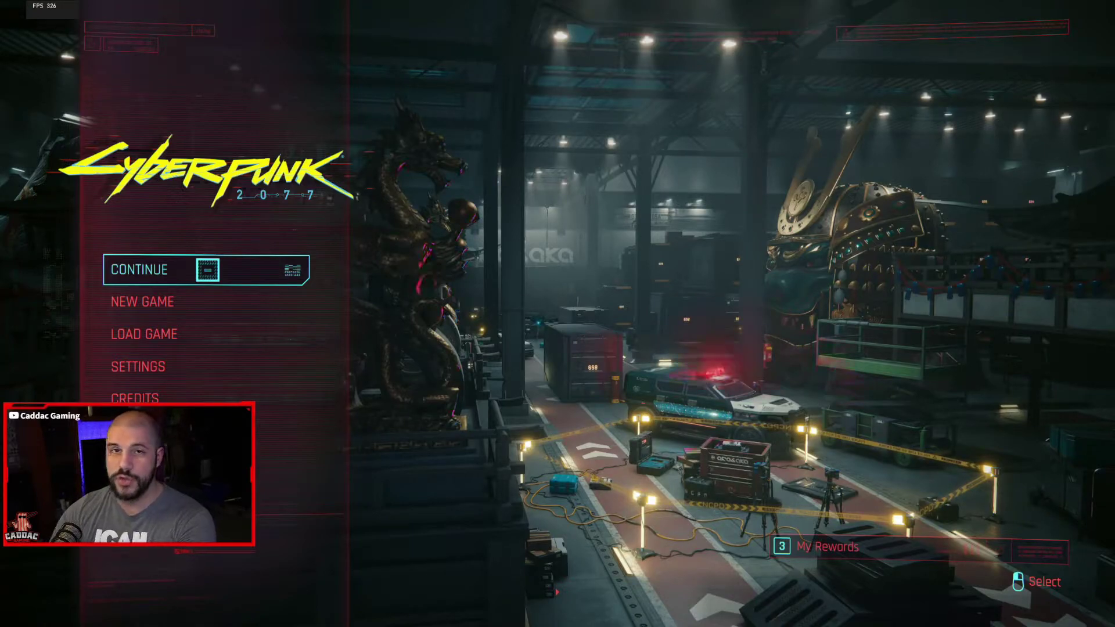
- Override the Performance widget's default transparency, set backplate transparency to 100 and accent colour to Green, and return to the game
key(super+g)
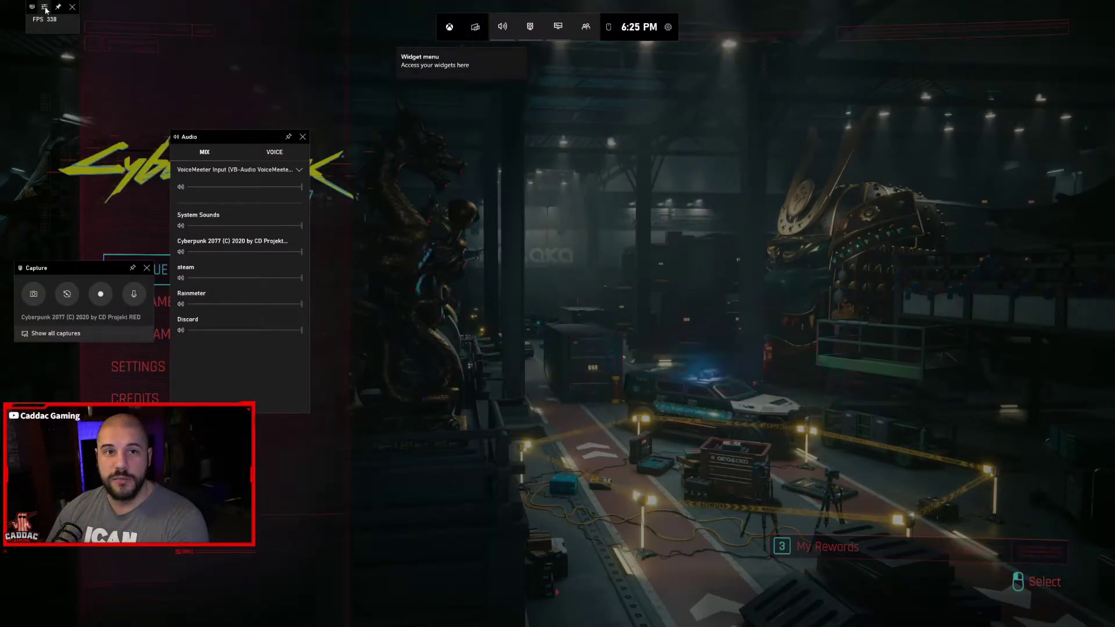
click(45, 9)
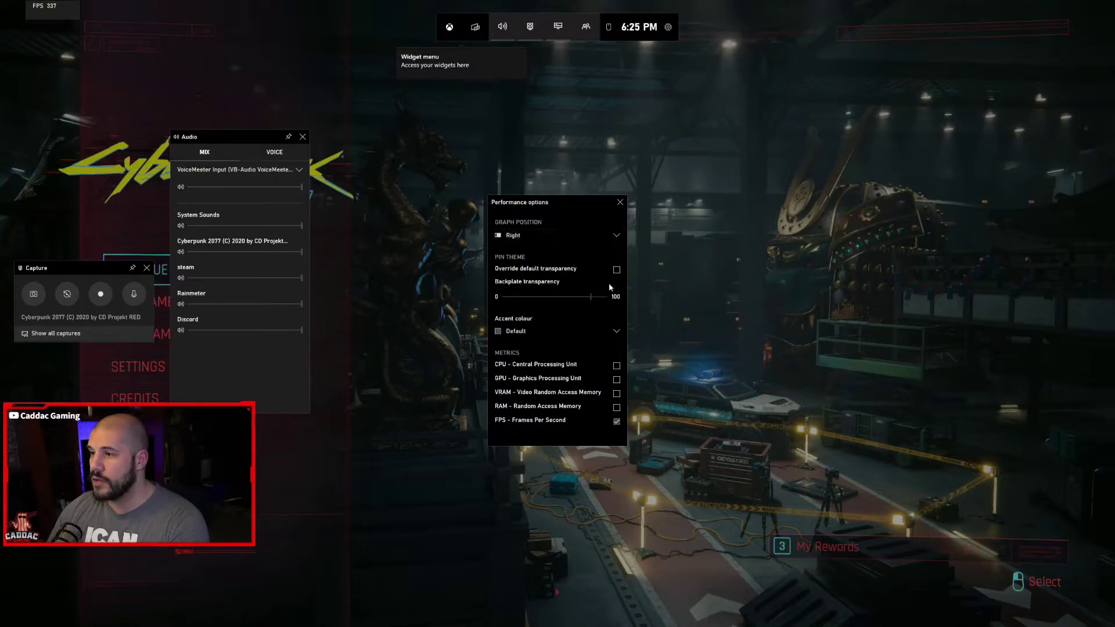
click(616, 270)
click(594, 296)
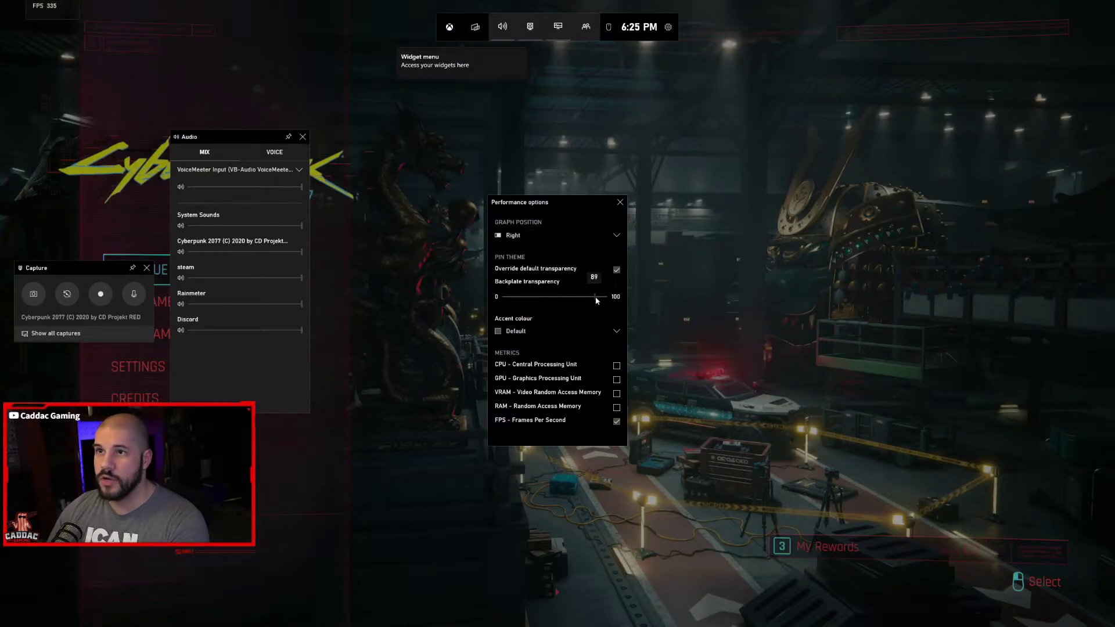
click(612, 332)
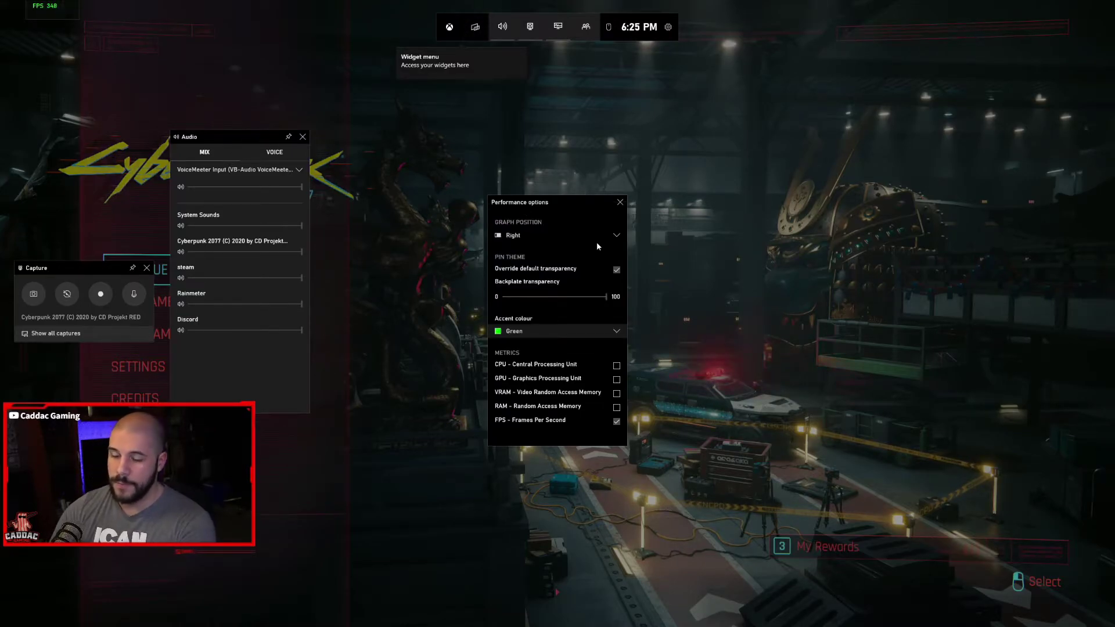
key(super+g)
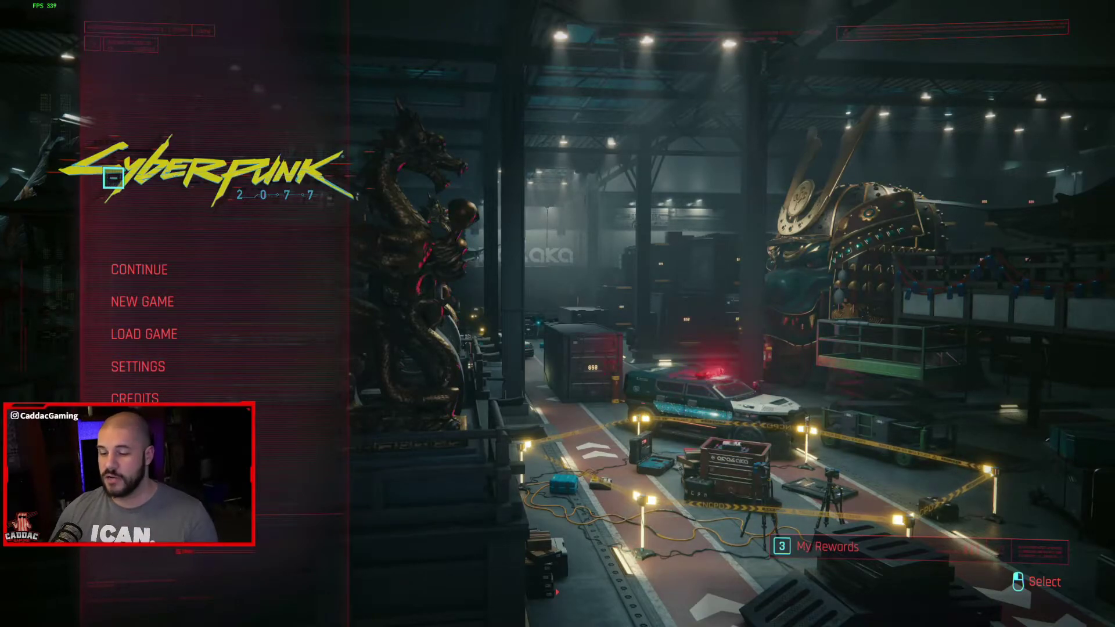
- Reopen the Game Bar and enable the CPU, GPU, VRAM and RAM metrics for the Performance widget alongside FPS
key(super+g)
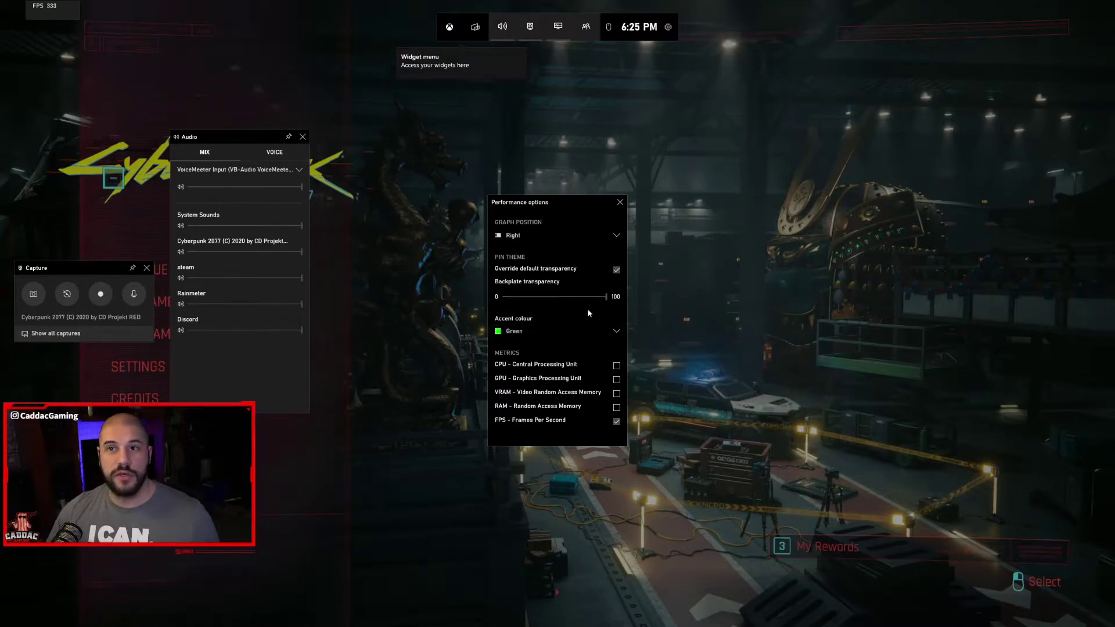
click(617, 366)
click(617, 394)
click(617, 408)
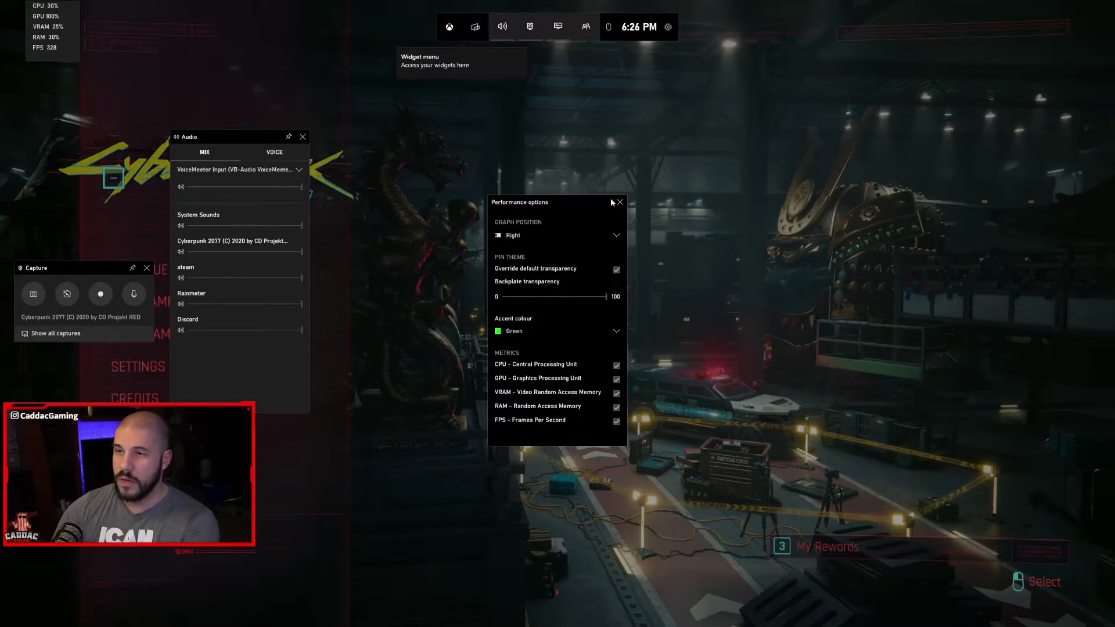
key(Escape)
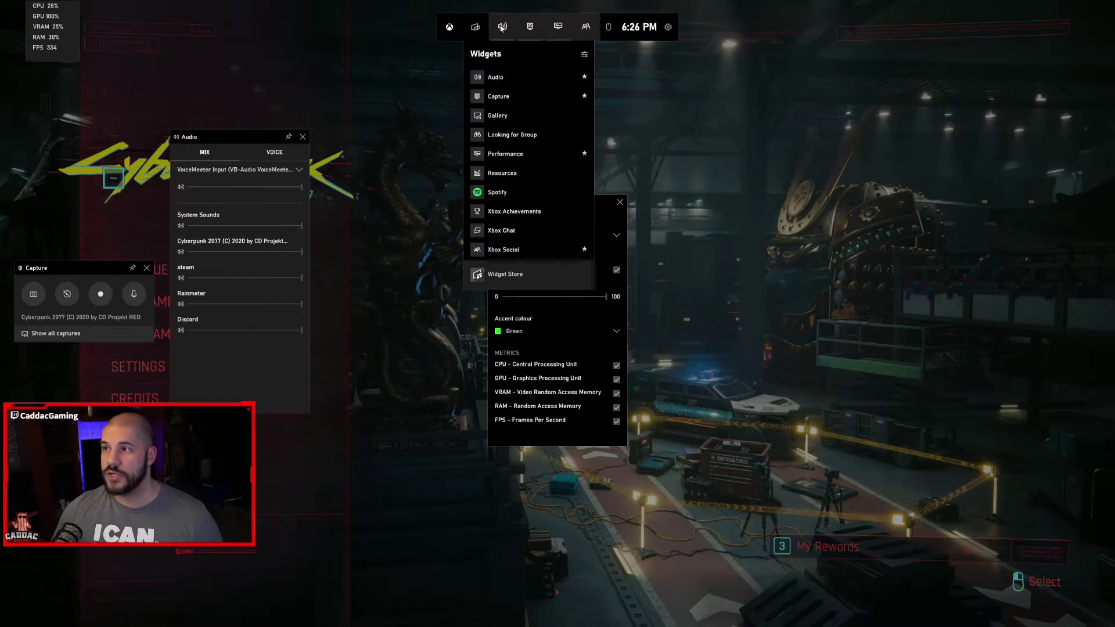
- Add the Spotify widget to the overlay and place it beside the performance options window
click(477, 27)
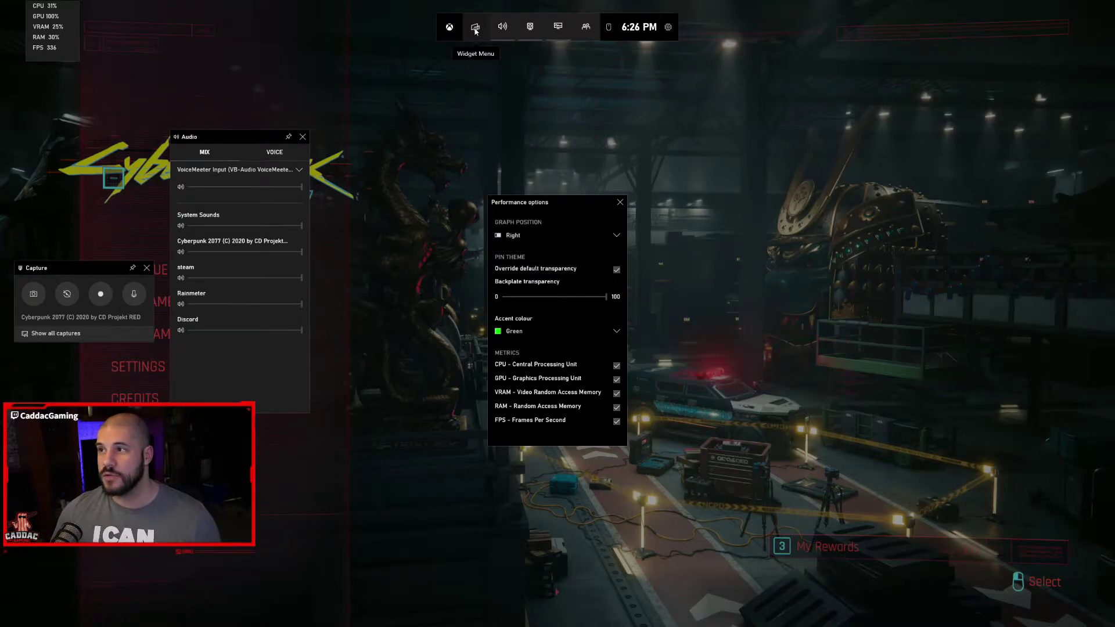
click(475, 29)
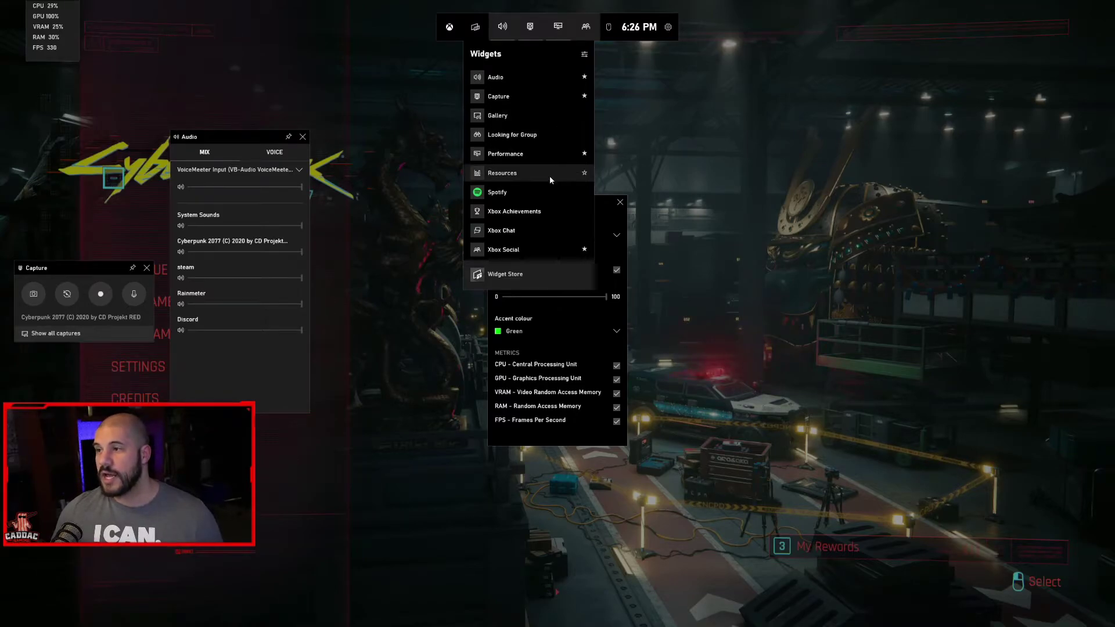
click(553, 192)
drag(574, 224, 836, 172)
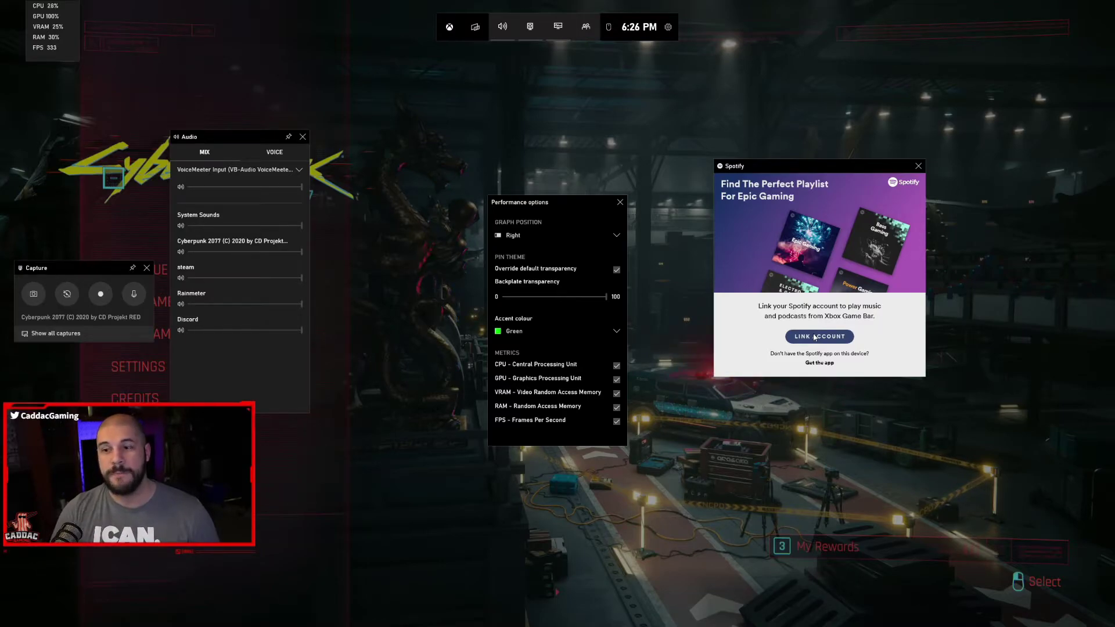
key(super+g)
key(super+g)
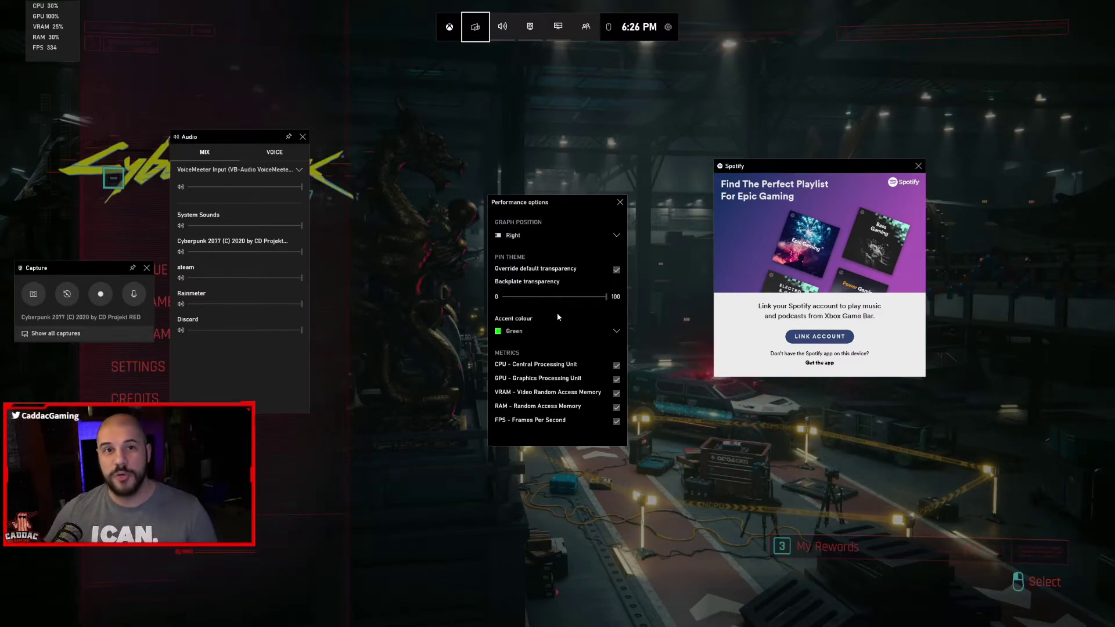
- Check the list of available widgets, close the Performance options window, and open the Shortcuts section of the Game Bar settings
click(482, 26)
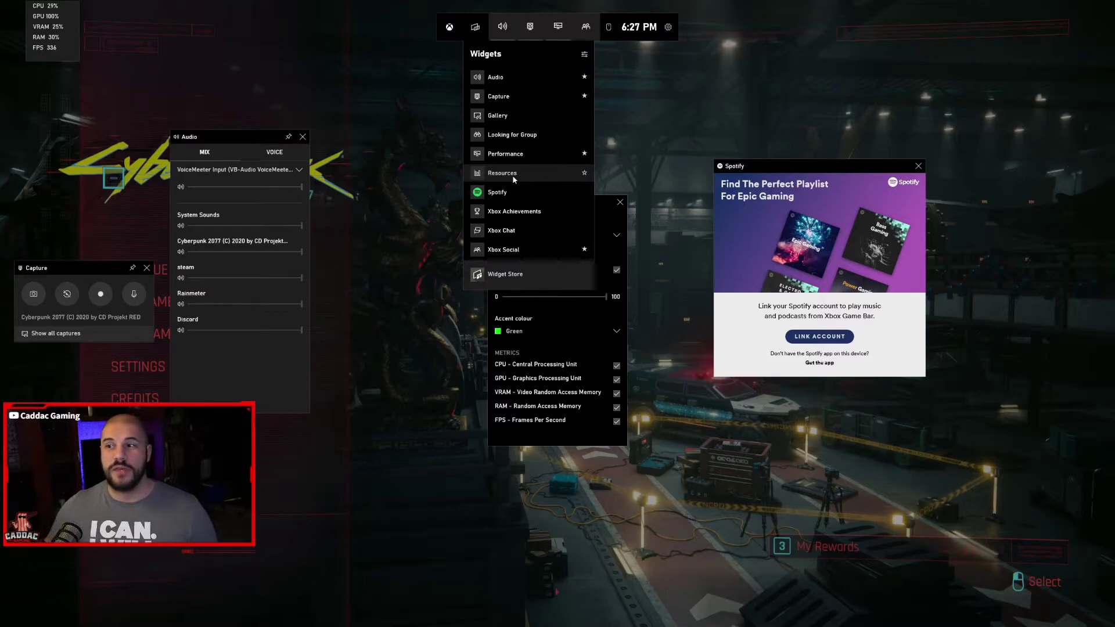
click(255, 157)
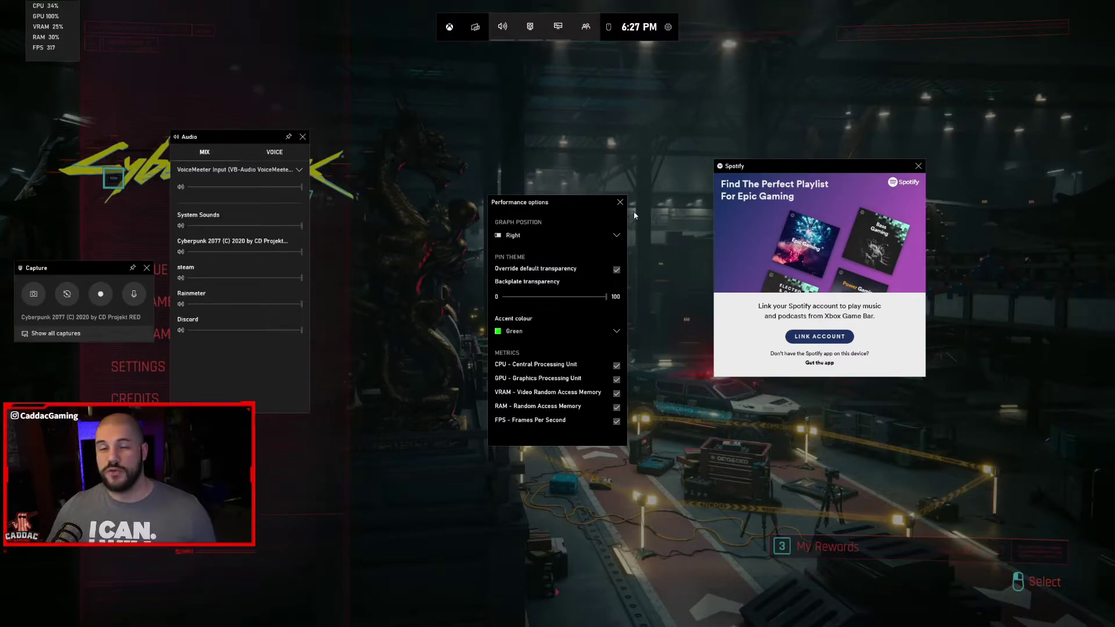
click(619, 203)
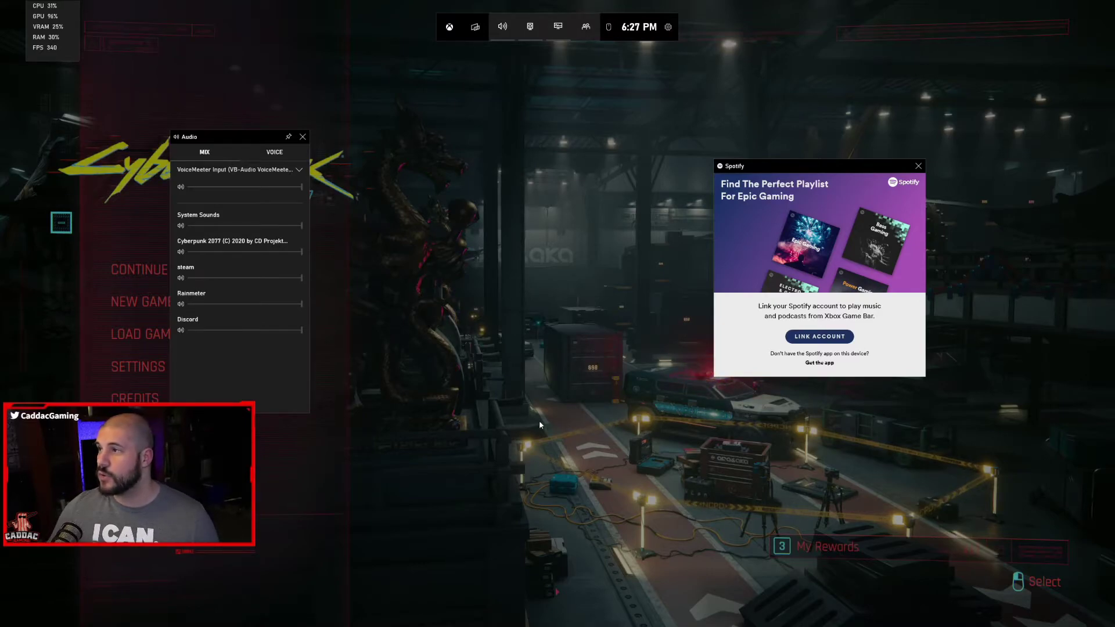
click(667, 28)
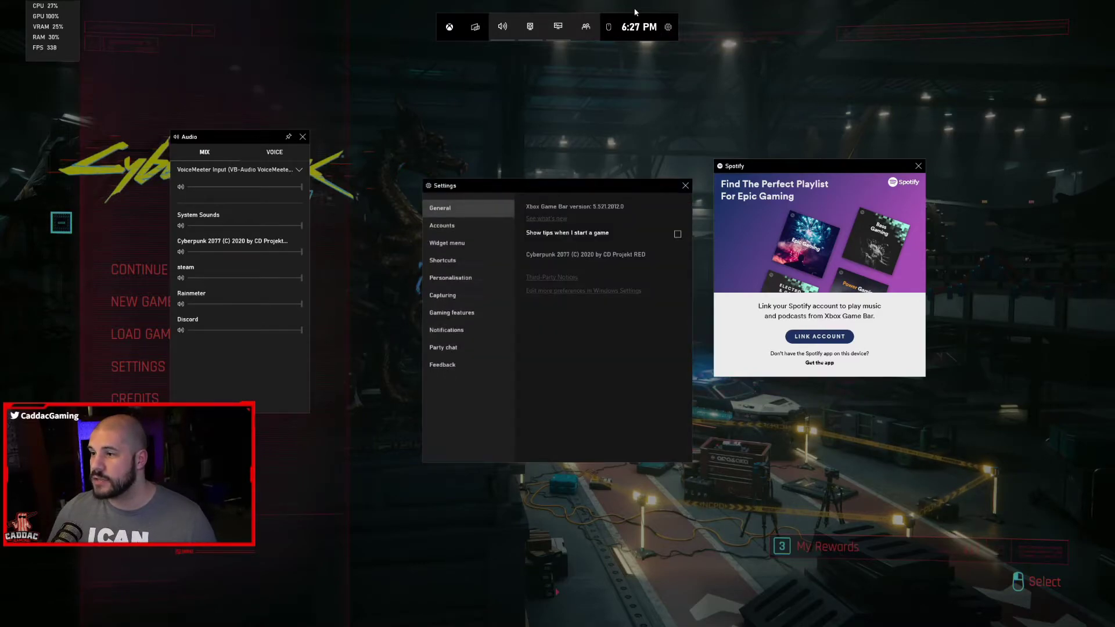
click(459, 259)
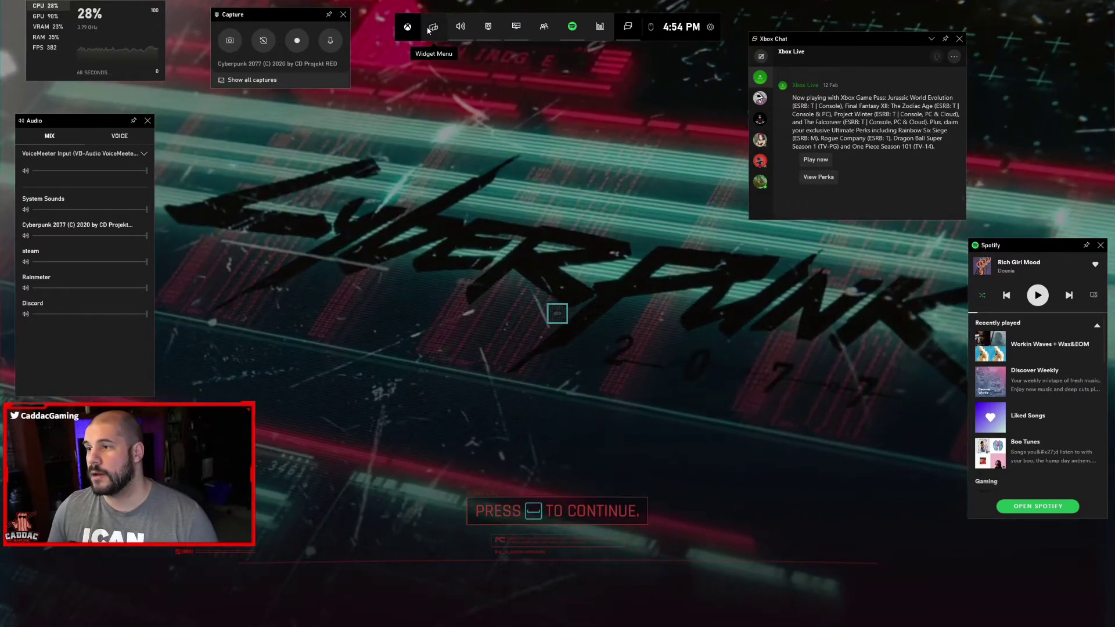
- Add the Resources widget to the overlay and expand it to the detailed process list
click(432, 28)
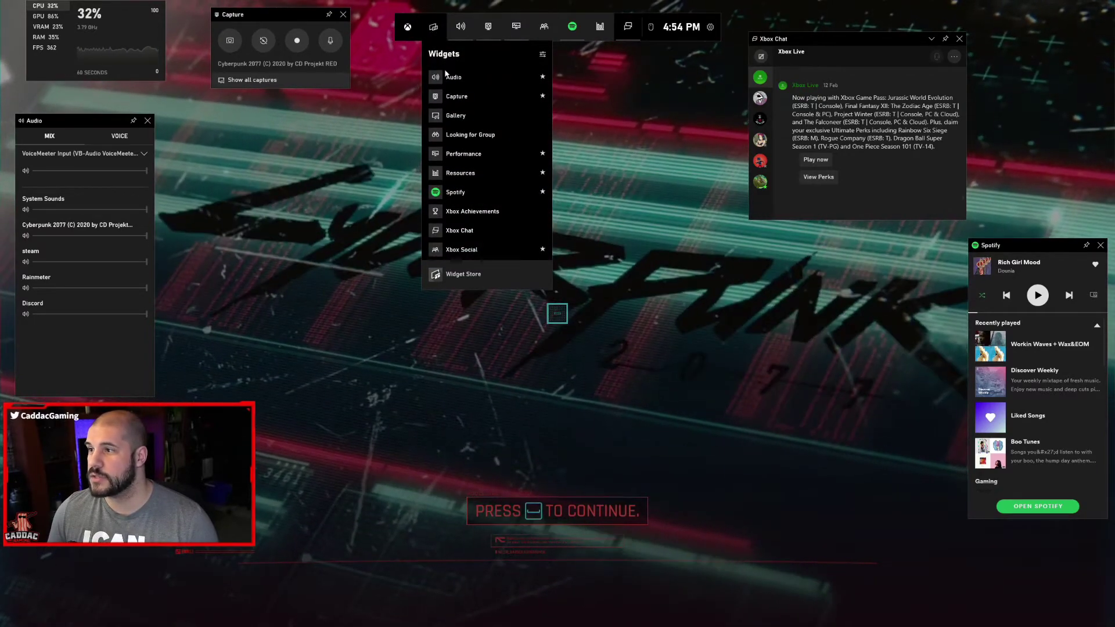
click(490, 166)
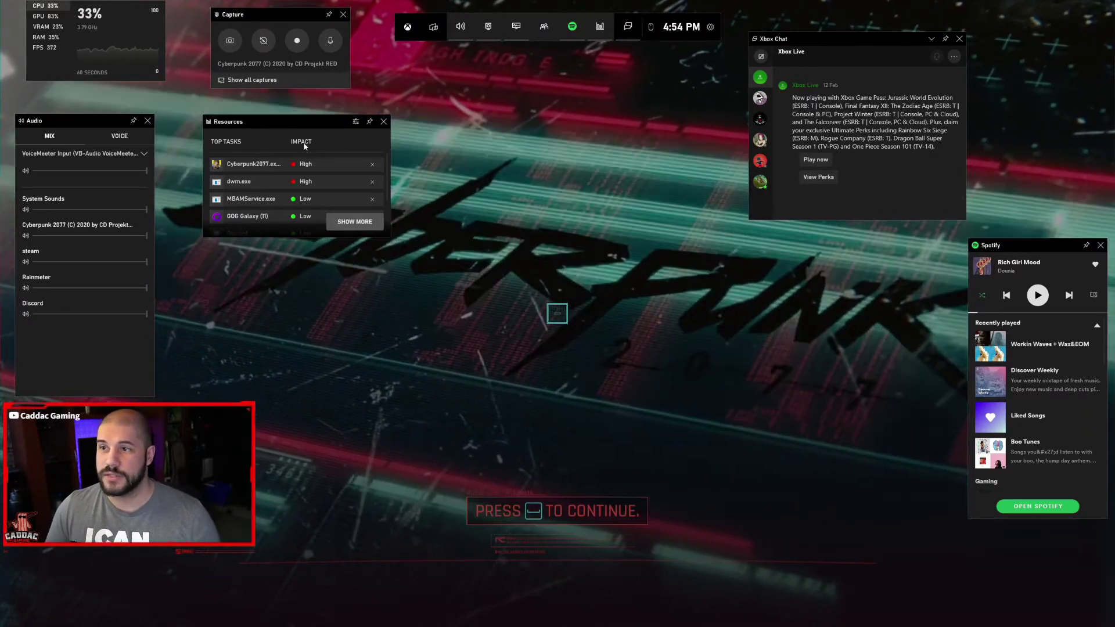
click(303, 143)
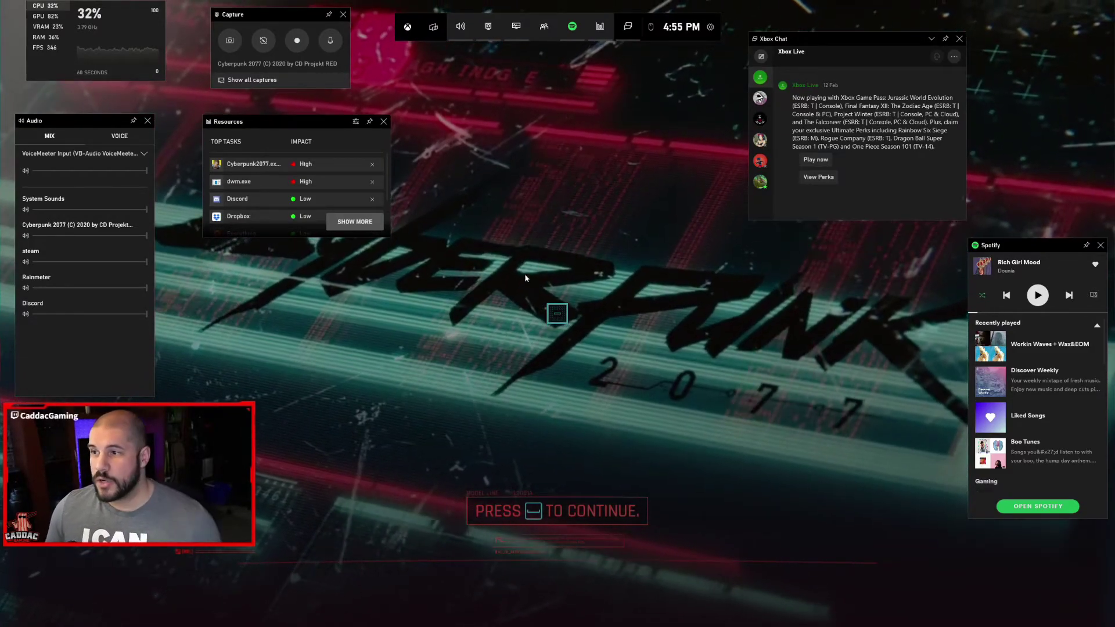
click(351, 227)
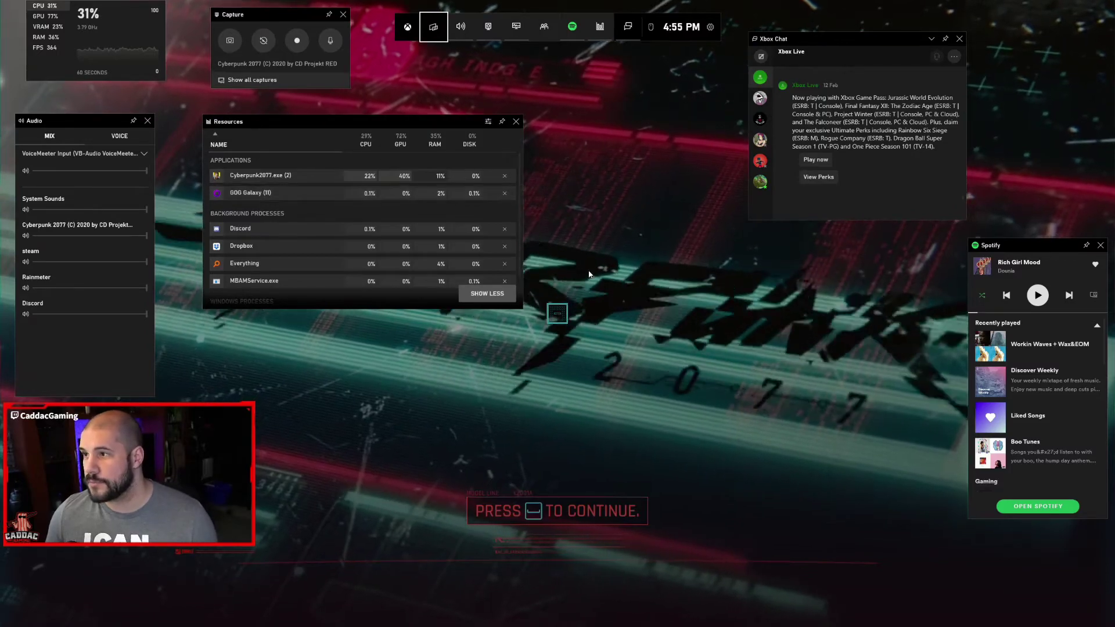
- In the Resources widget's options, try showing the metrics as values and set them back to percentages
click(488, 121)
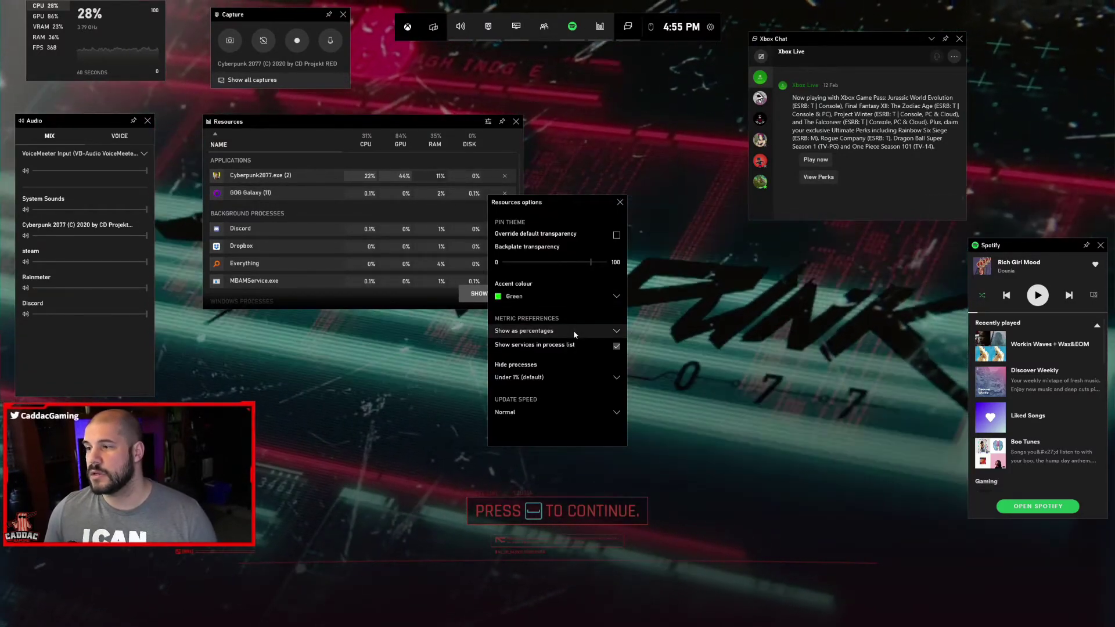
click(573, 330)
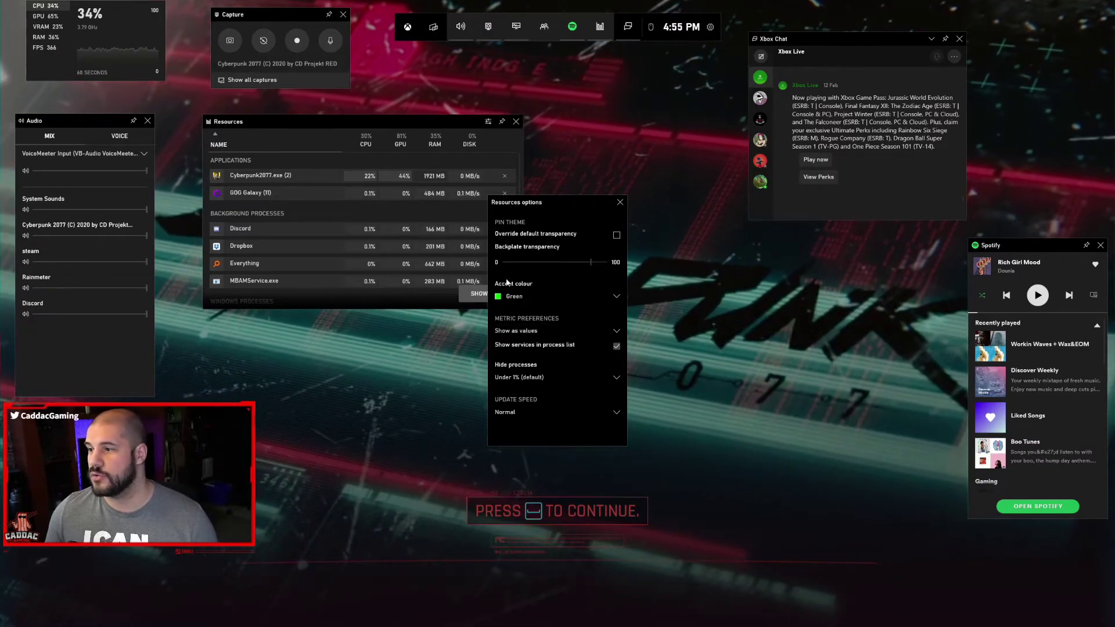
click(555, 329)
click(555, 328)
click(549, 319)
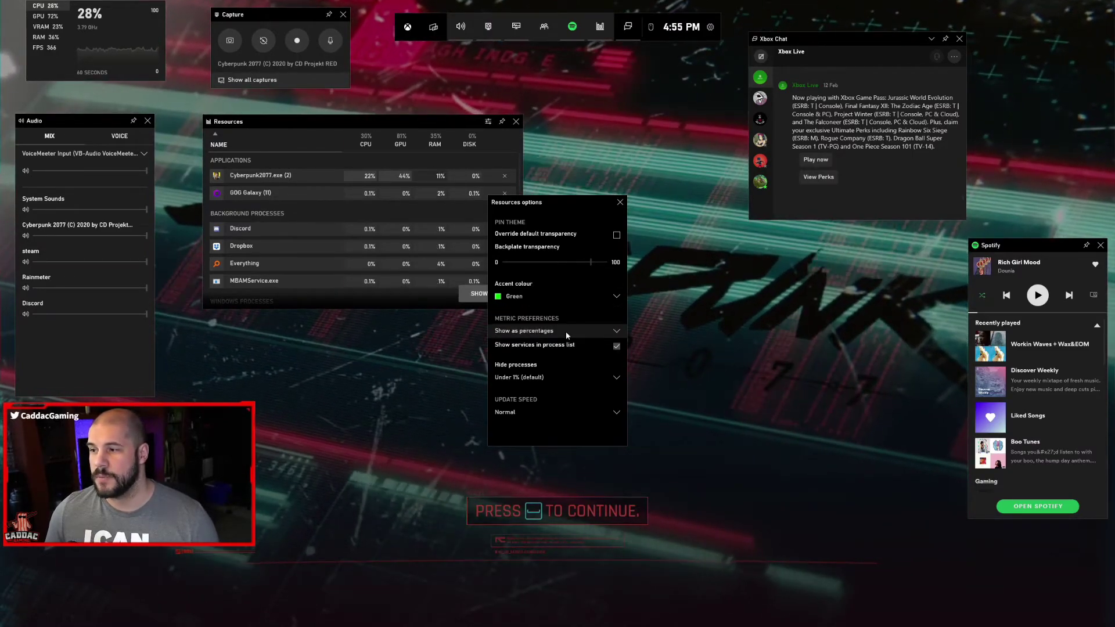
- Review the Resources widget's thresholds for hiding processes, keeping Under 1% (default), and open the update speed choices
click(560, 377)
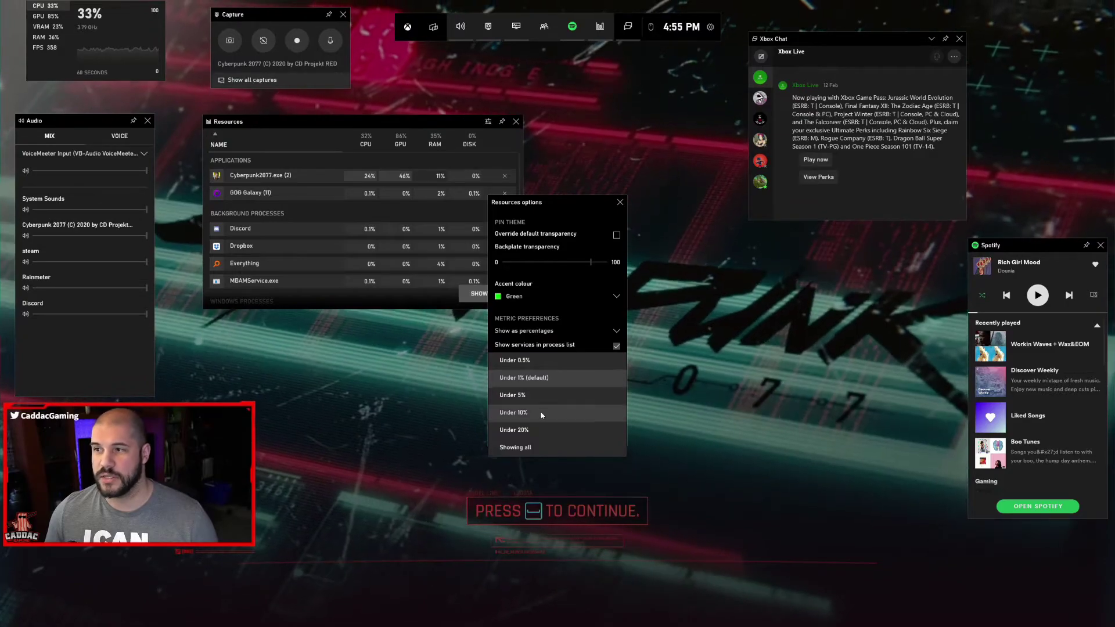
click(543, 378)
click(560, 413)
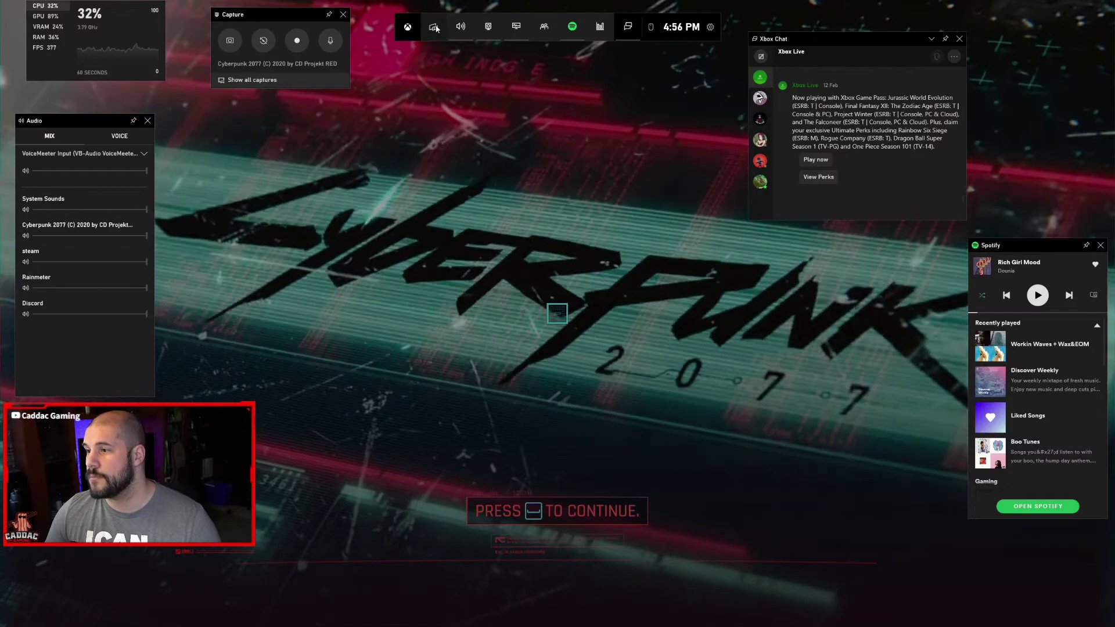
- Open the Widget Store and look through the catalogue of widgets that can be installed
click(434, 27)
click(471, 277)
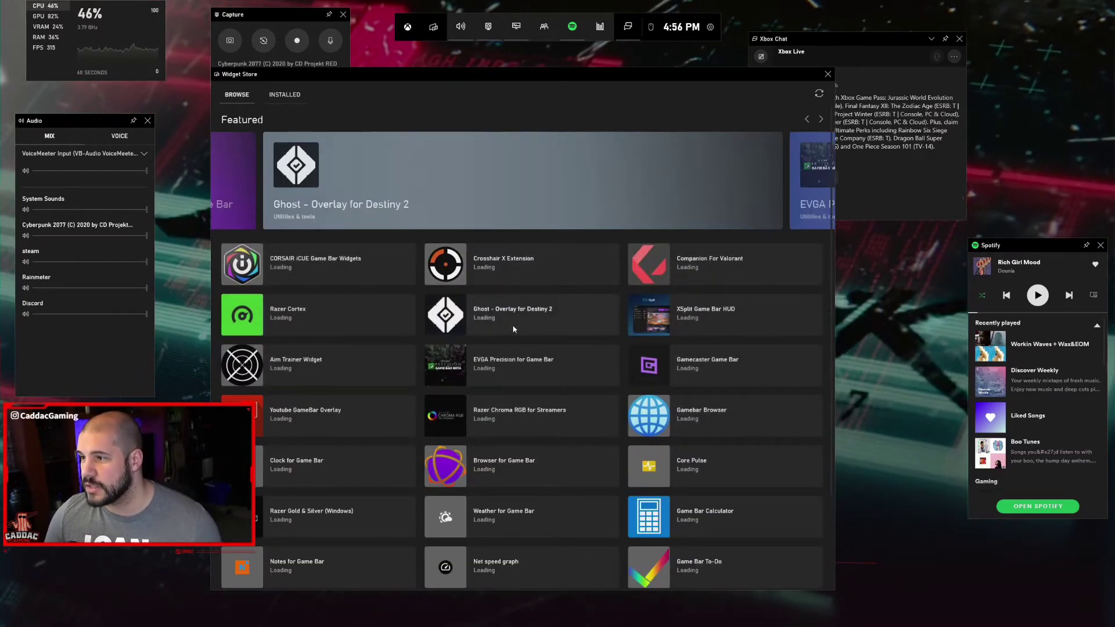
scroll(510, 326, down, 1)
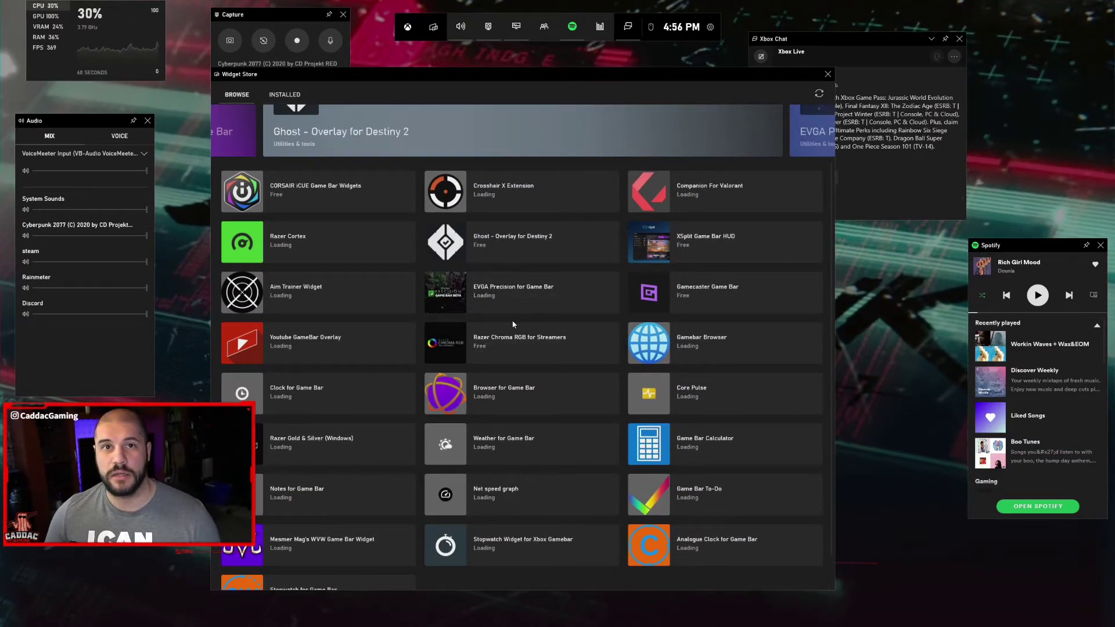
scroll(510, 321, down, 1)
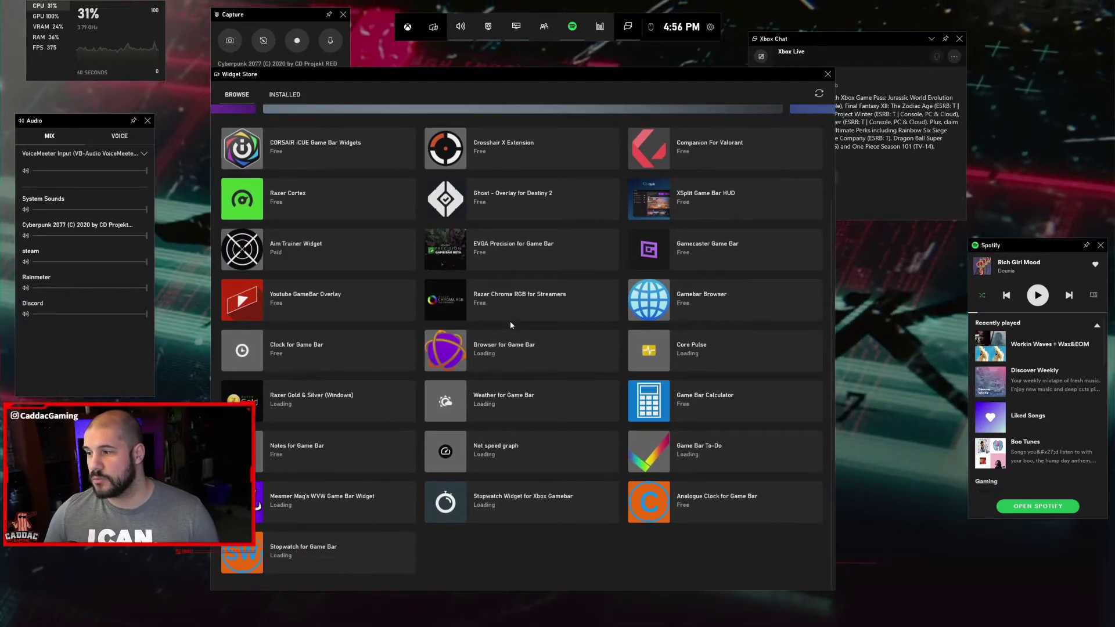
scroll(517, 330, up, 2)
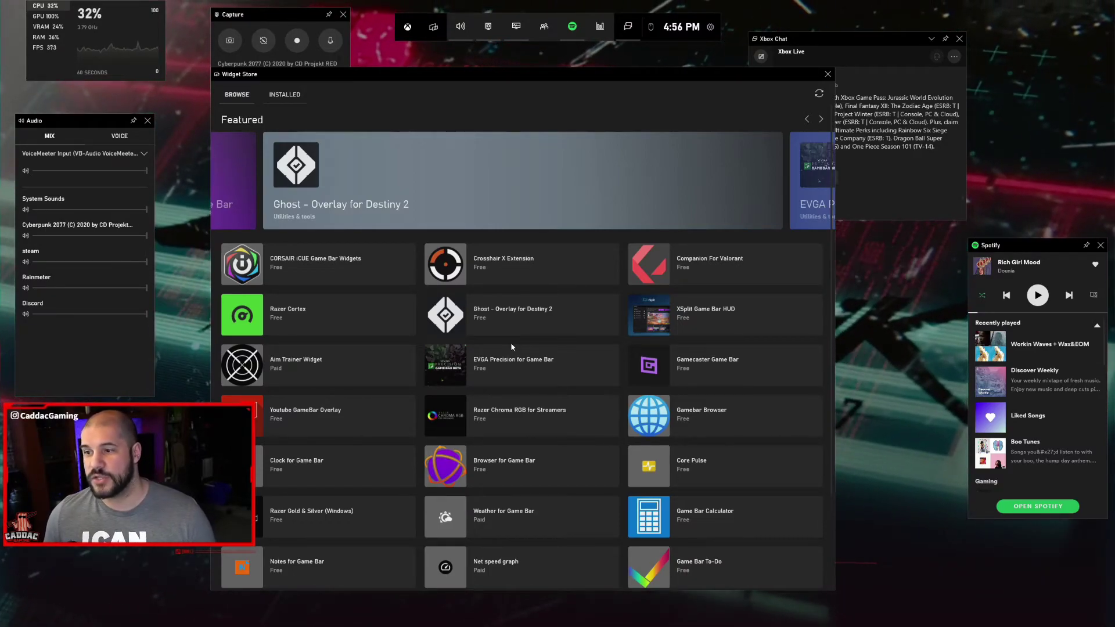
scroll(511, 347, down, 3)
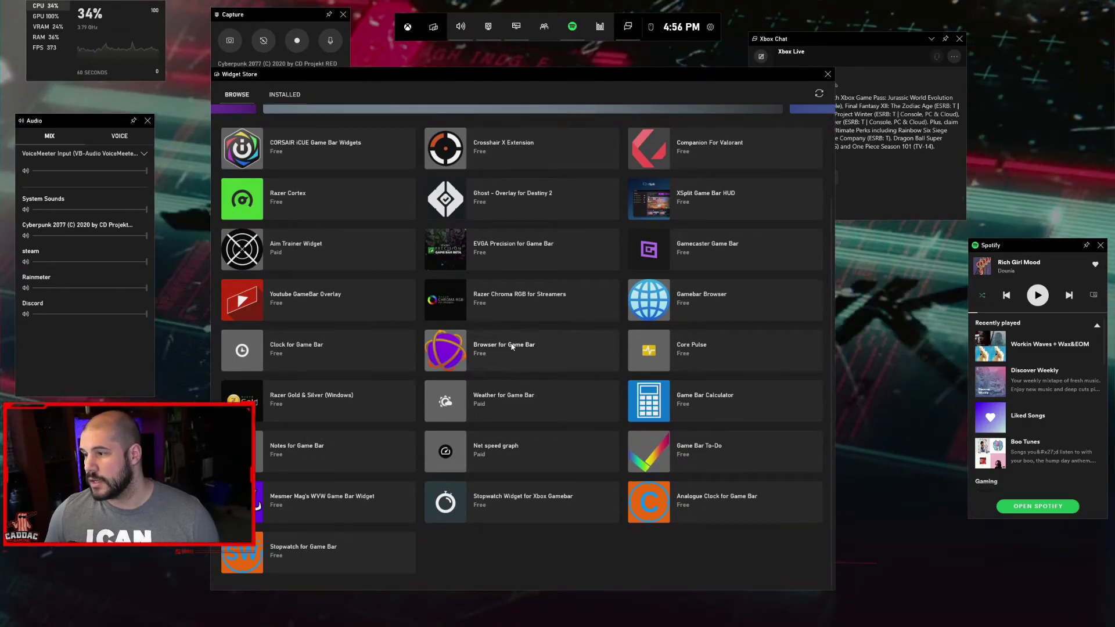
scroll(495, 316, up, 2)
scroll(495, 316, down, 1)
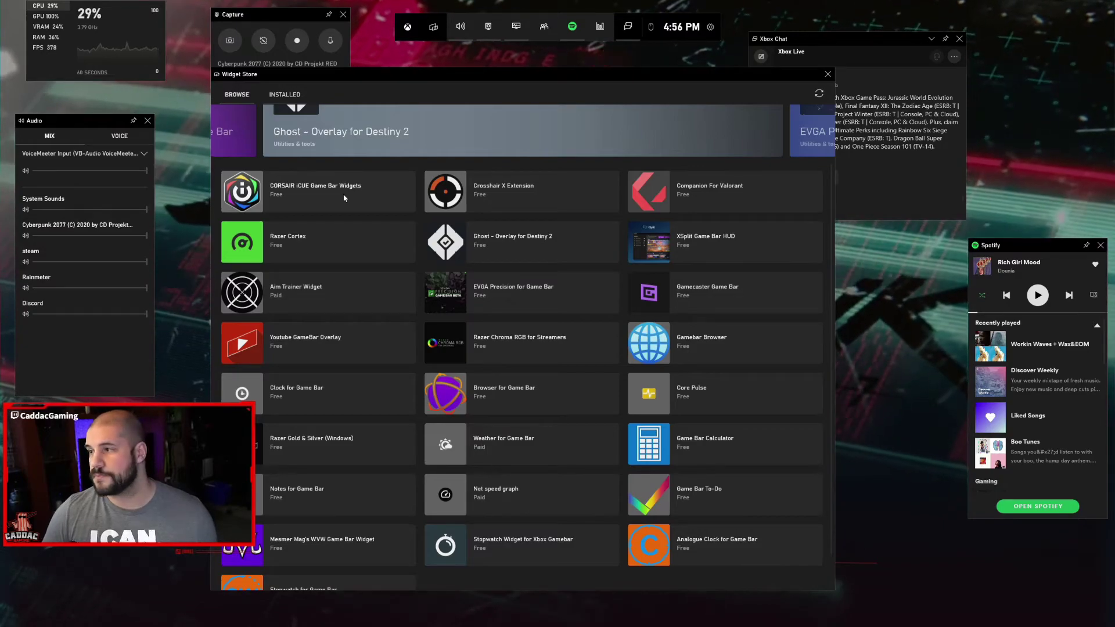